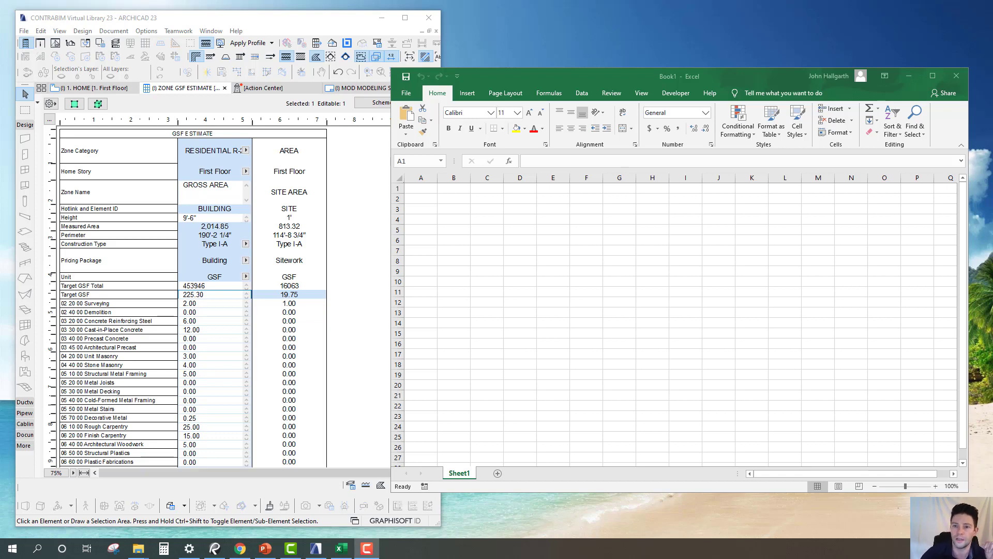
Step: Arrange the ArchiCAD schedule and the empty Excel sheet side by side
{"action": "left_click", "coordinate": [291, 273]}
{"action": "left_click_drag", "start_coordinate": [270, 23], "coordinate": [269, 20]}
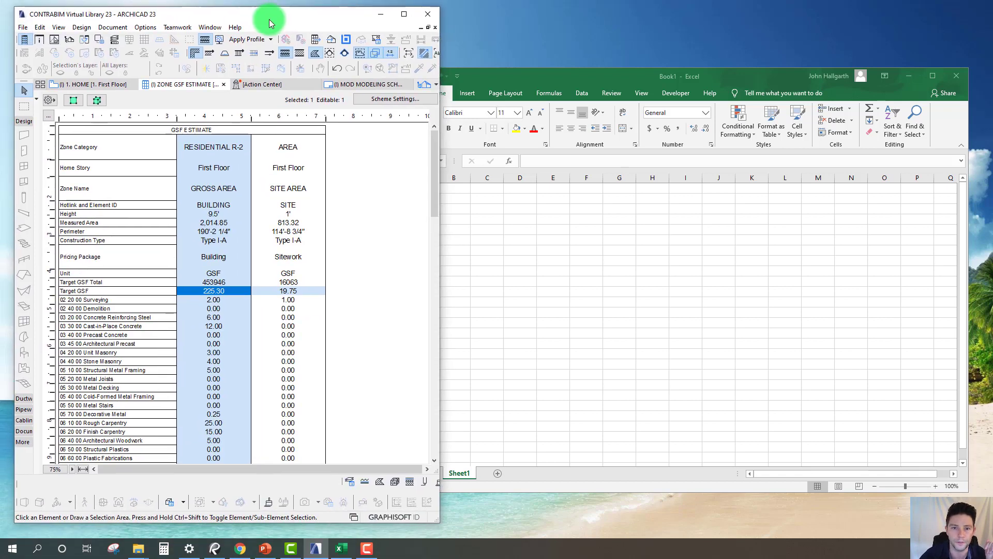
{"action": "left_click", "coordinate": [290, 241]}
{"action": "left_click_drag", "start_coordinate": [510, 76], "coordinate": [515, 64]}
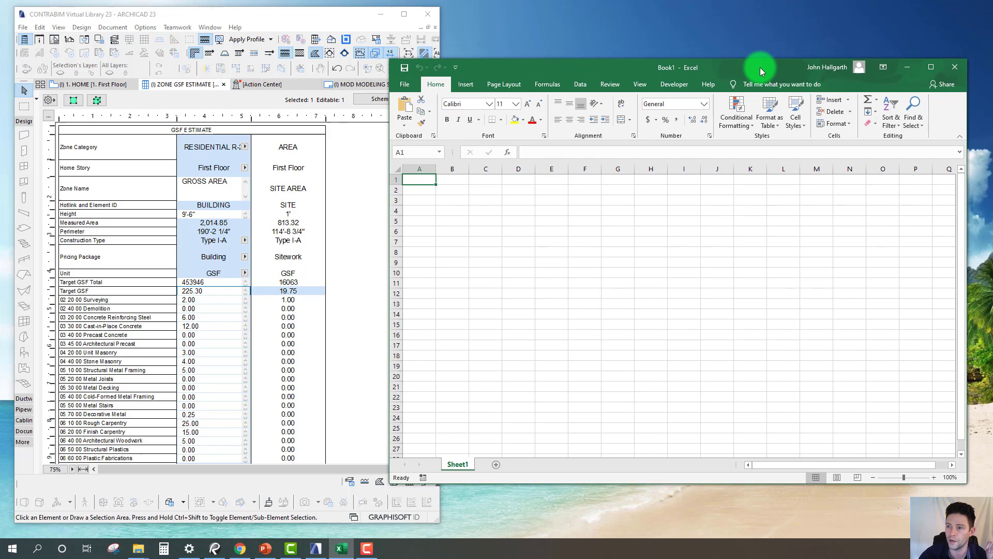
{"action": "left_click_drag", "start_coordinate": [759, 67], "coordinate": [762, 81]}
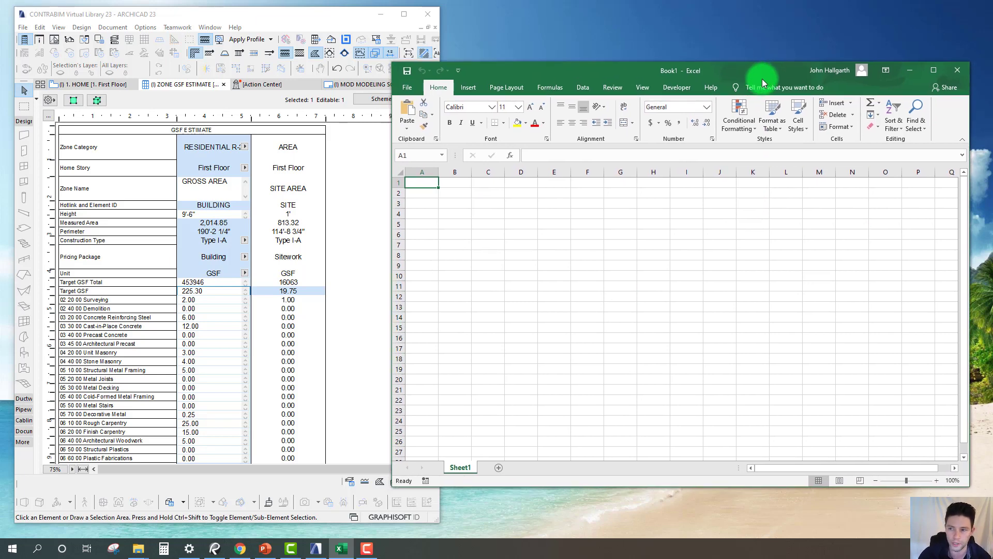
{"action": "left_click", "coordinate": [543, 233]}
{"action": "left_click_drag", "start_coordinate": [481, 206], "coordinate": [718, 356]}
{"action": "left_click", "coordinate": [720, 358]}
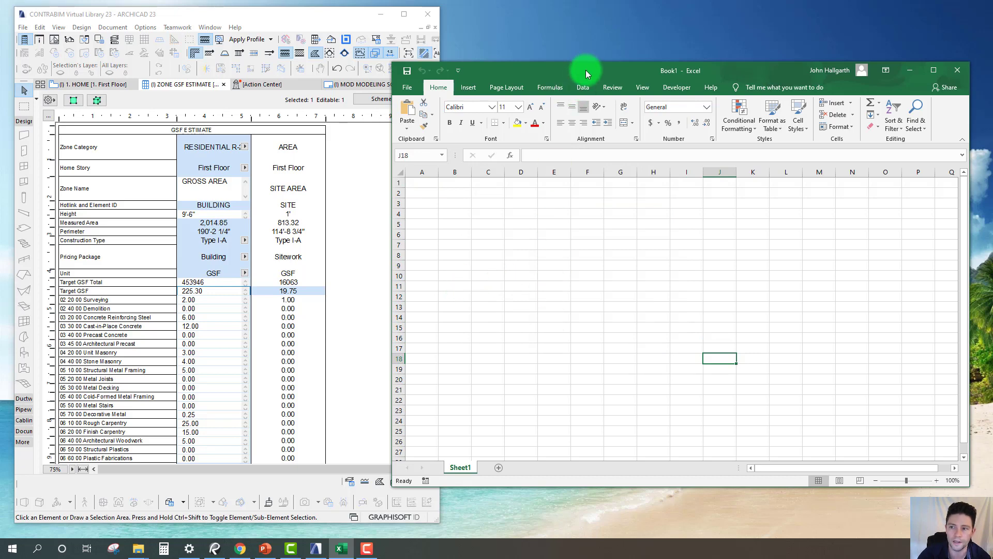
{"action": "left_click_drag", "start_coordinate": [588, 72], "coordinate": [594, 73]}
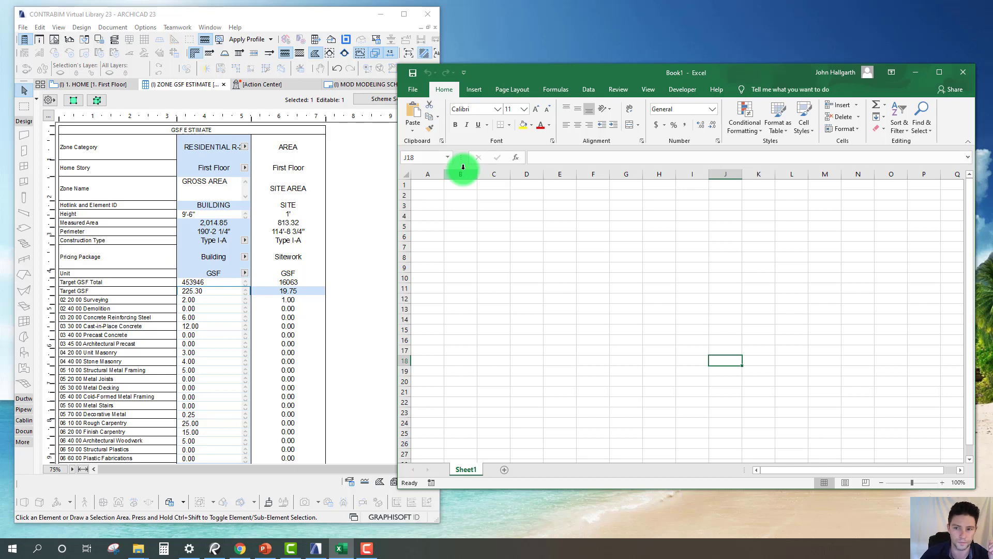
Step: Save the schedule as Tabbed Text, overwriting ZONE GSF ESTIMATE.txt
{"action": "left_click", "coordinate": [22, 34]}
{"action": "key", "text": "Escape"}
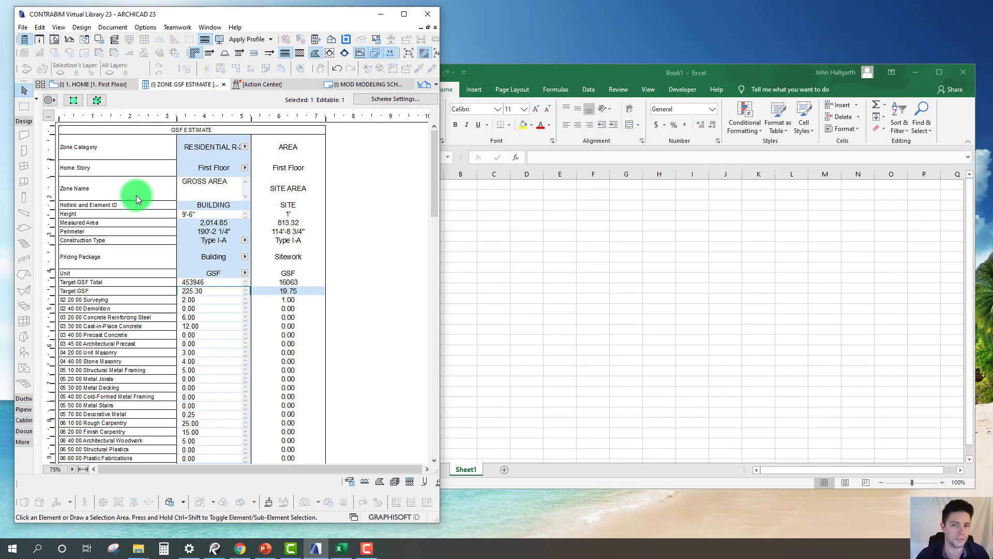
{"action": "key", "text": "ctrl+shift+s"}
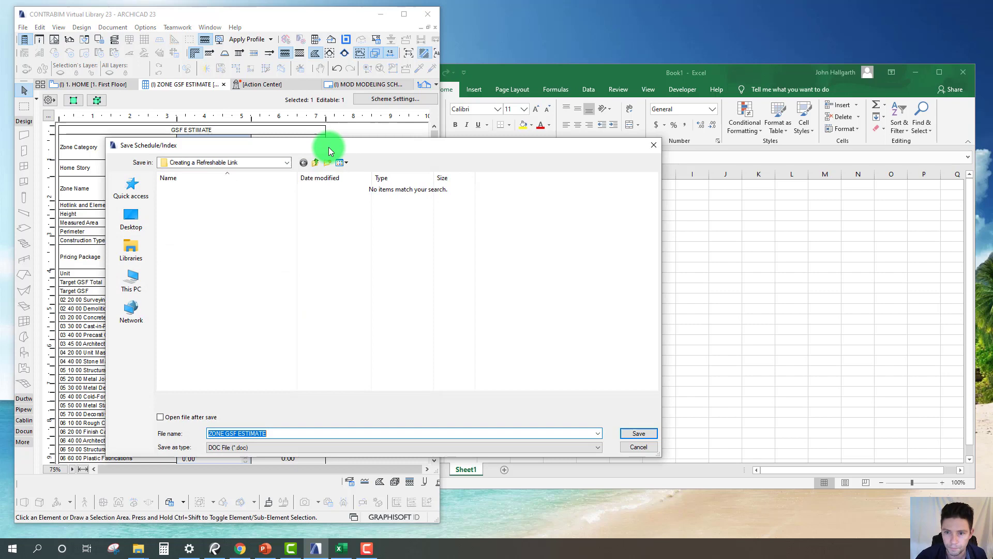
{"action": "left_click_drag", "start_coordinate": [328, 147], "coordinate": [326, 138]}
{"action": "left_click", "coordinate": [267, 438]}
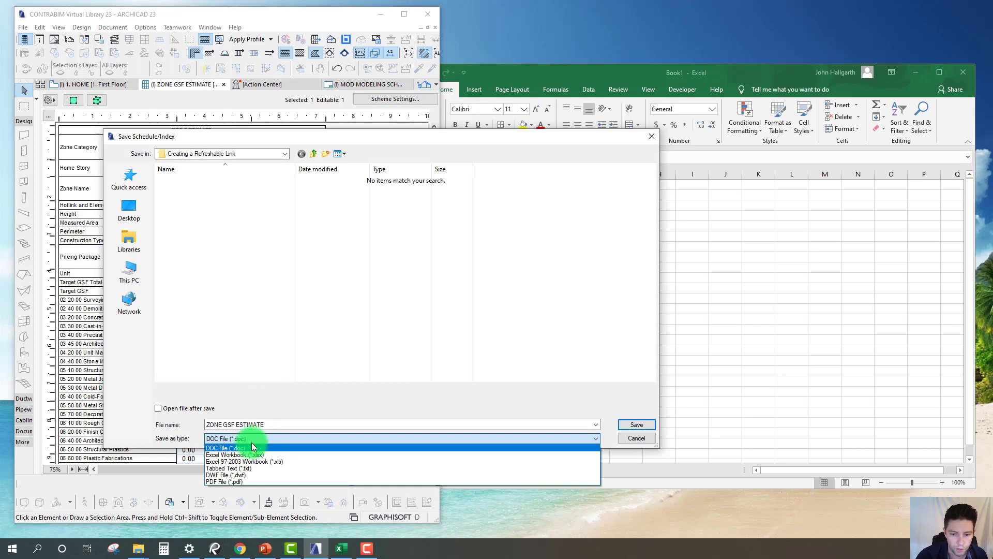
{"action": "left_click", "coordinate": [254, 471]}
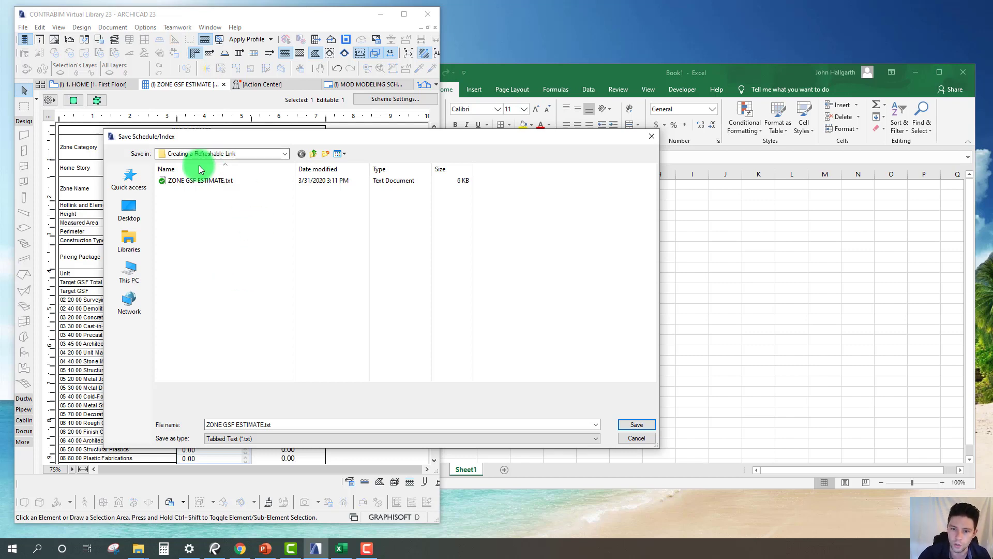
{"action": "left_click", "coordinate": [195, 180]}
{"action": "left_click_drag", "start_coordinate": [252, 132], "coordinate": [247, 129]}
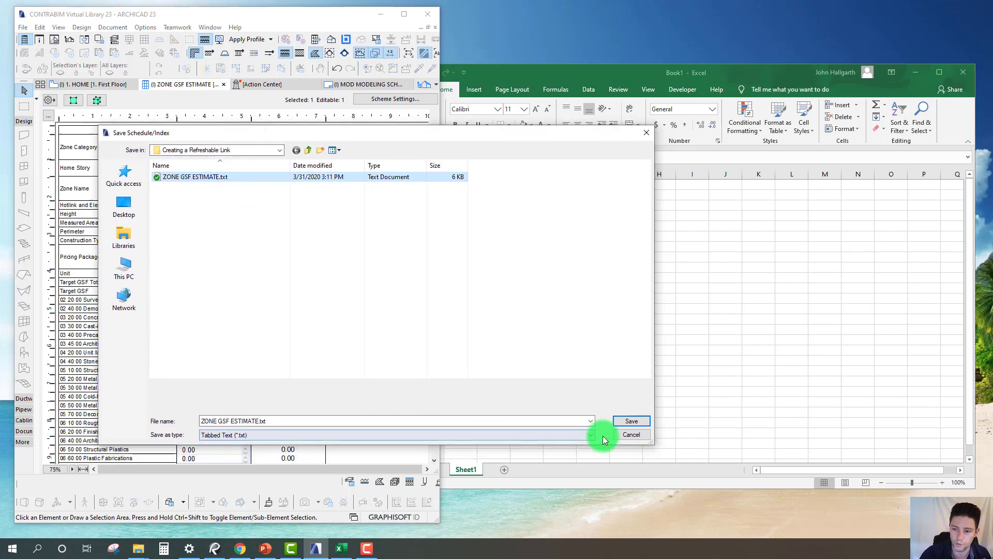
{"action": "left_click", "coordinate": [632, 421]}
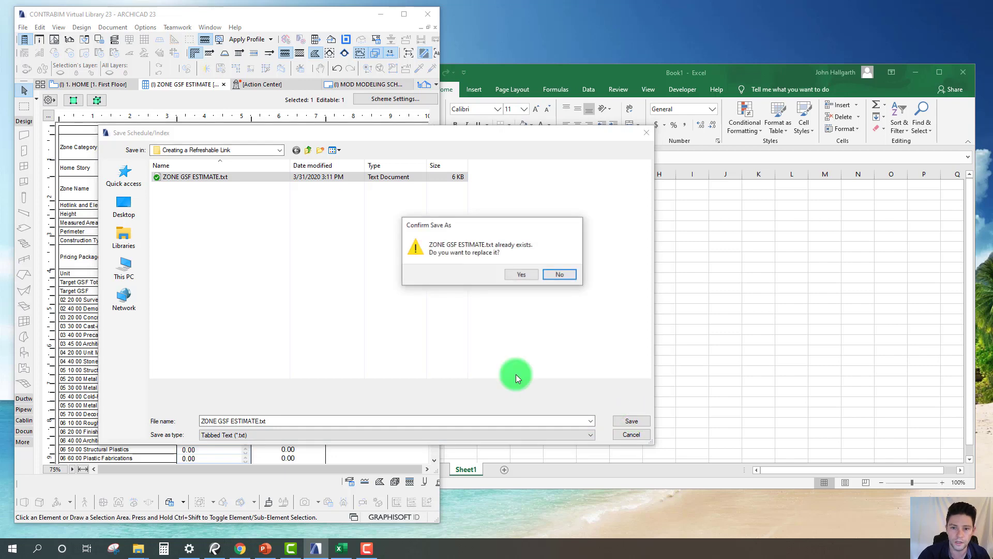
{"action": "left_click", "coordinate": [514, 274]}
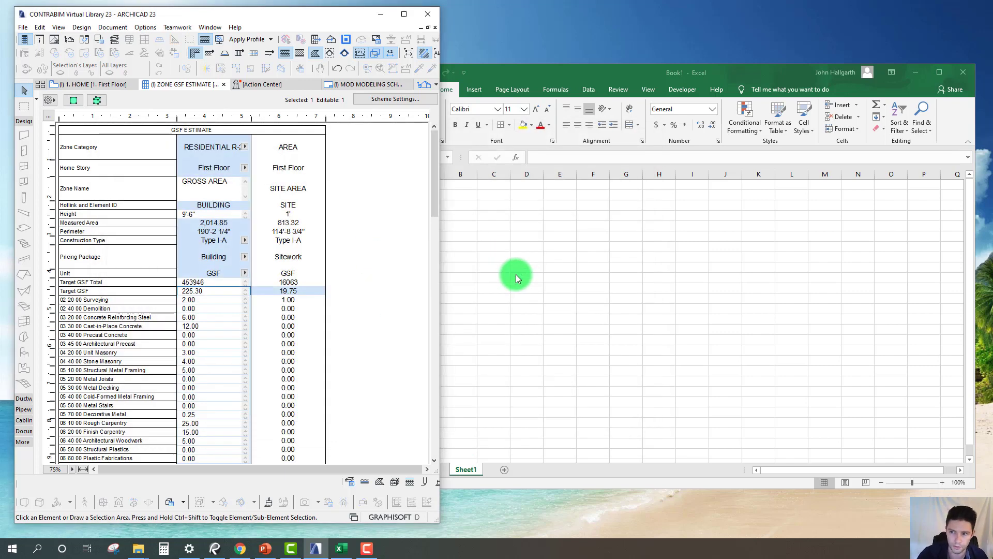
Step: Select cell C5, view Get External Data options, then show the File overview with recent files
{"action": "left_click_drag", "start_coordinate": [632, 60], "coordinate": [631, 58]}
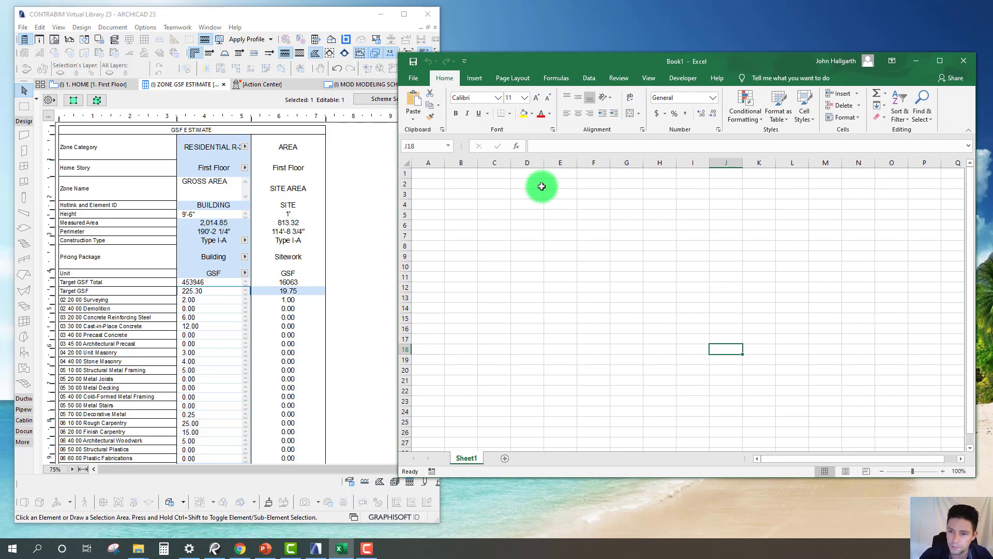
{"action": "left_click", "coordinate": [532, 257]}
{"action": "left_click", "coordinate": [497, 212]}
{"action": "left_click", "coordinate": [591, 79]}
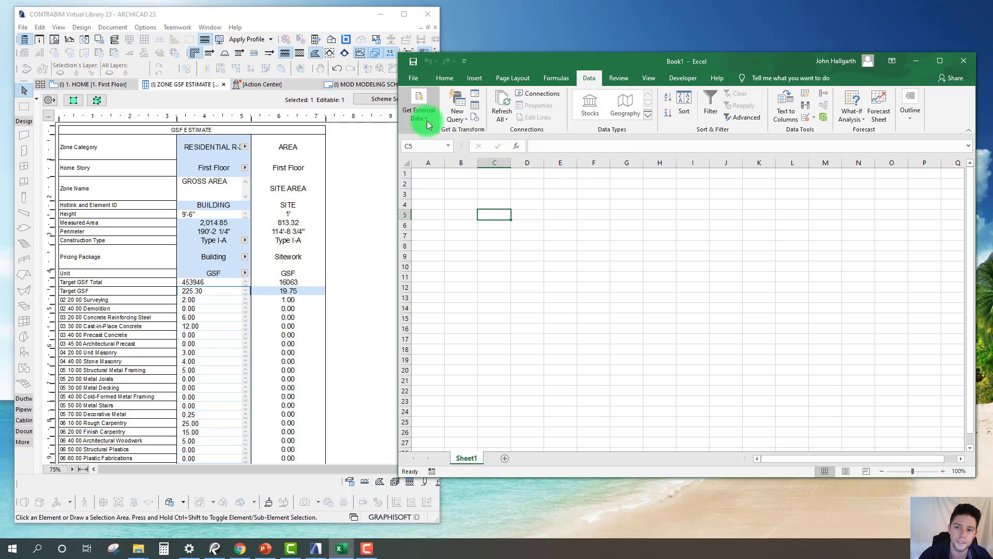
{"action": "left_click", "coordinate": [425, 123]}
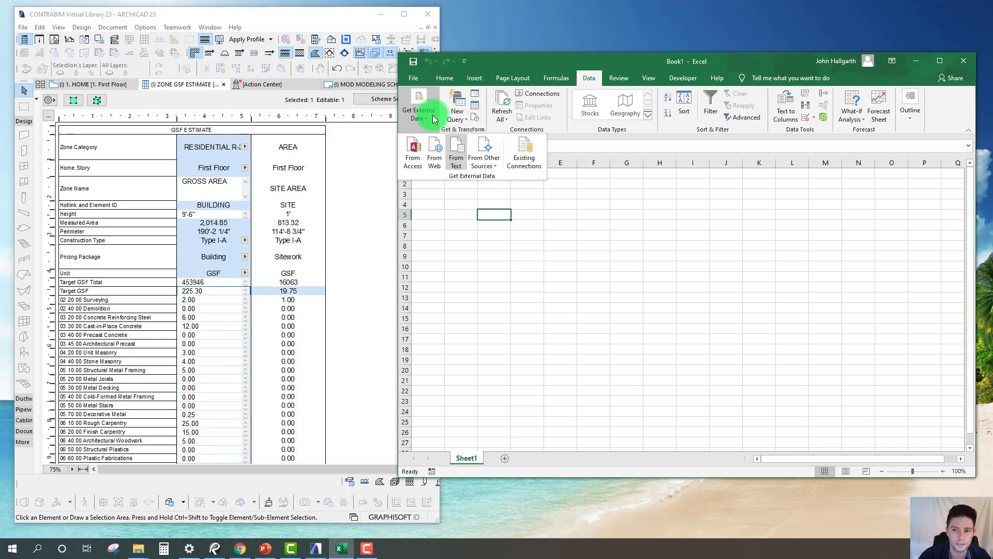
{"action": "left_click", "coordinate": [413, 78]}
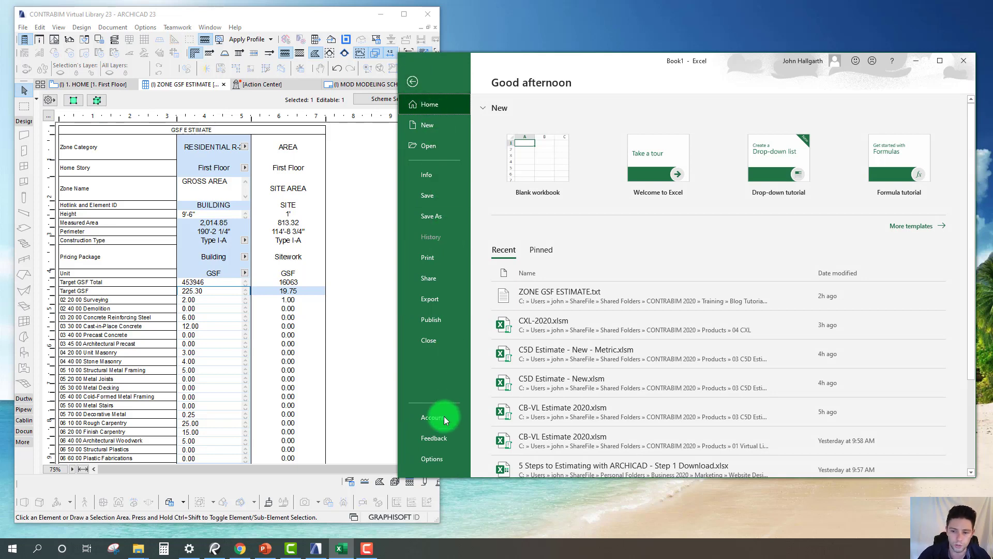
Step: View the Data section on the Advanced page of Excel Options without changing anything
{"action": "left_click", "coordinate": [436, 458]}
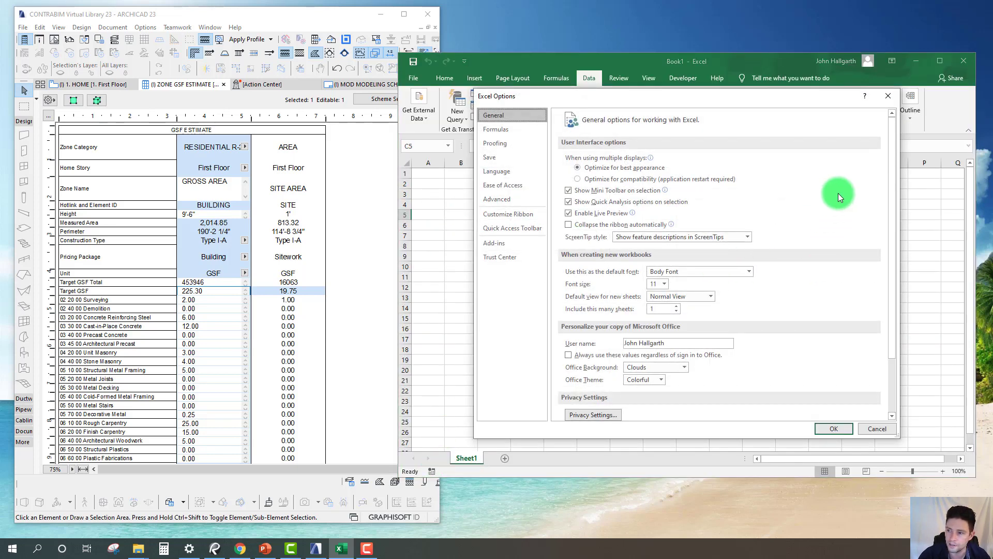
{"action": "left_click", "coordinate": [489, 202]}
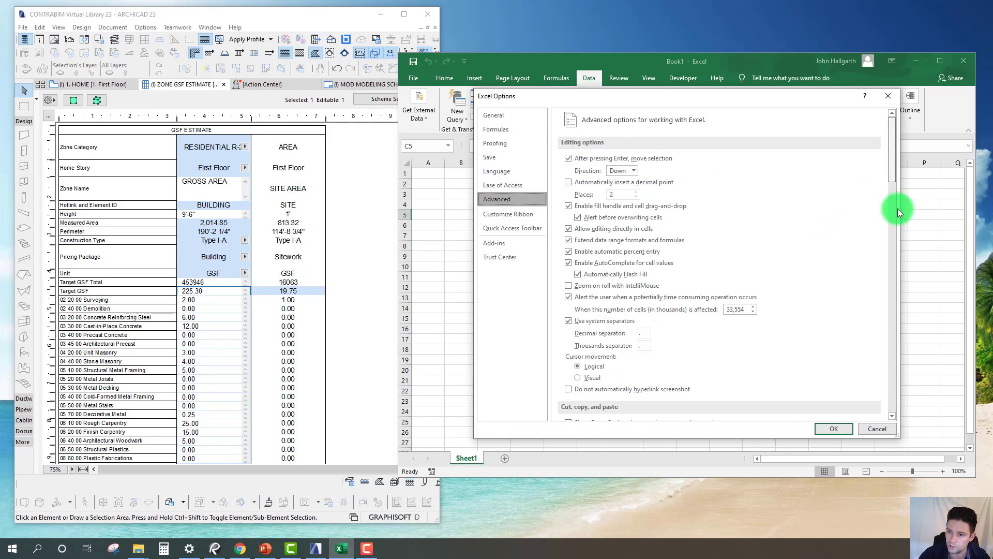
{"action": "scroll", "coordinate": [898, 209], "scroll_direction": "down", "scroll_amount": 10}
{"action": "scroll", "coordinate": [647, 334], "scroll_direction": "down", "scroll_amount": 3}
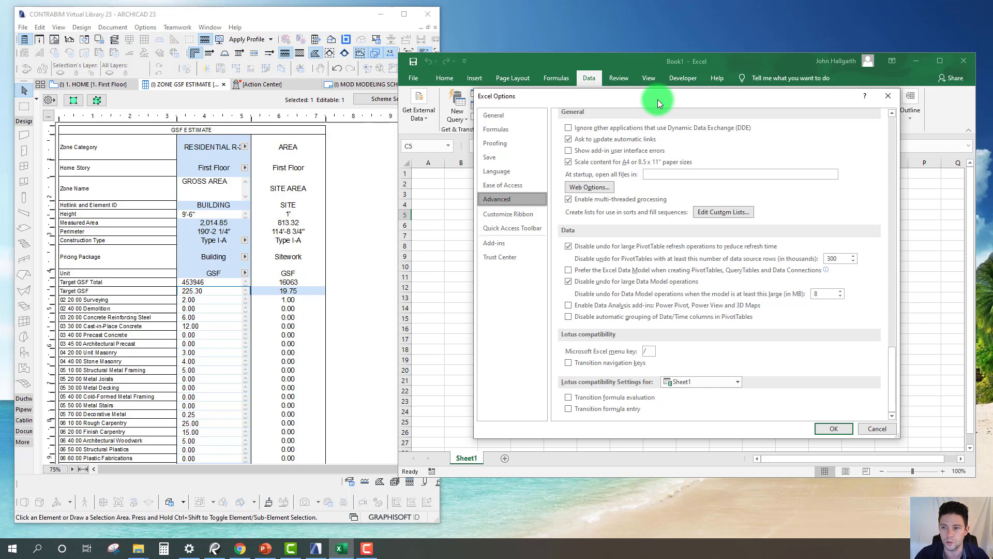
{"action": "left_click_drag", "start_coordinate": [670, 101], "coordinate": [651, 107]}
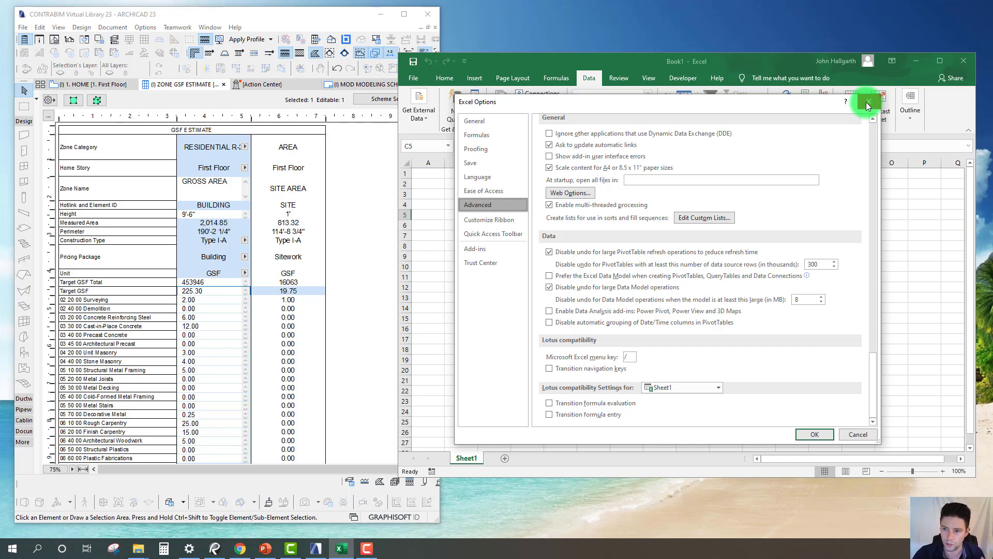
Step: Import ZONE GSF ESTIMATE.txt from the Creating a Refreshable Link folder via From Text
{"action": "left_click", "coordinate": [868, 106]}
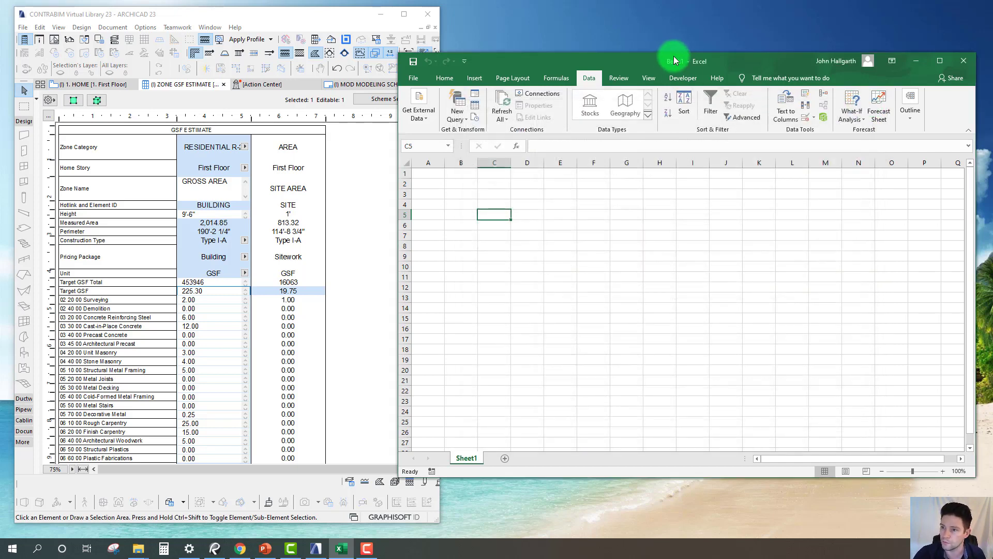
{"action": "left_click_drag", "start_coordinate": [669, 62], "coordinate": [708, 70]}
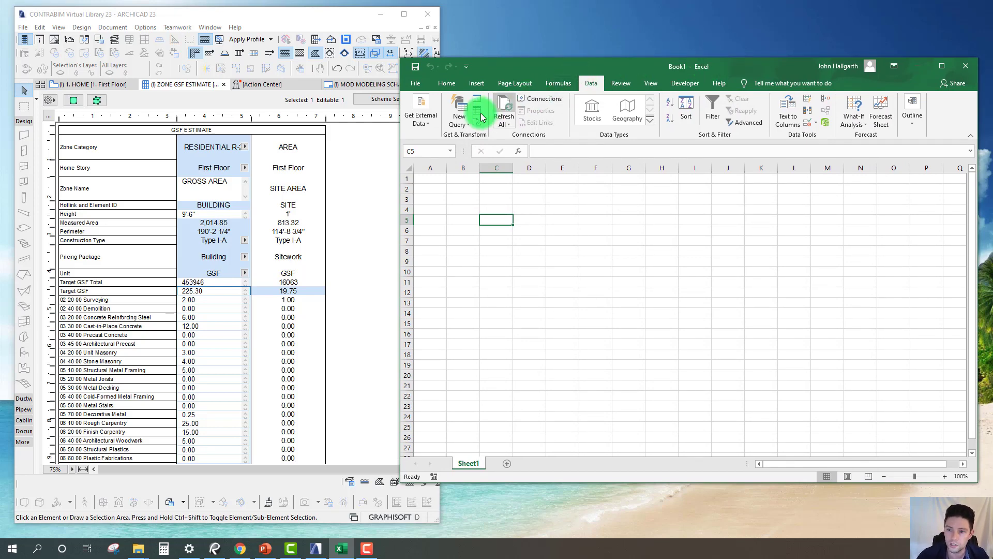
{"action": "left_click", "coordinate": [421, 117]}
{"action": "left_click", "coordinate": [459, 157]}
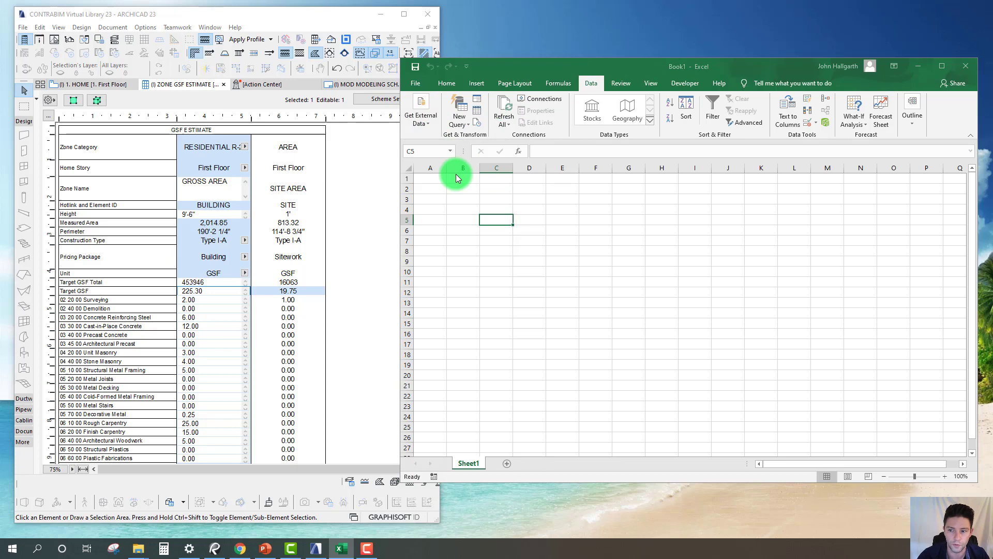
{"action": "left_click_drag", "start_coordinate": [503, 79], "coordinate": [233, 78]}
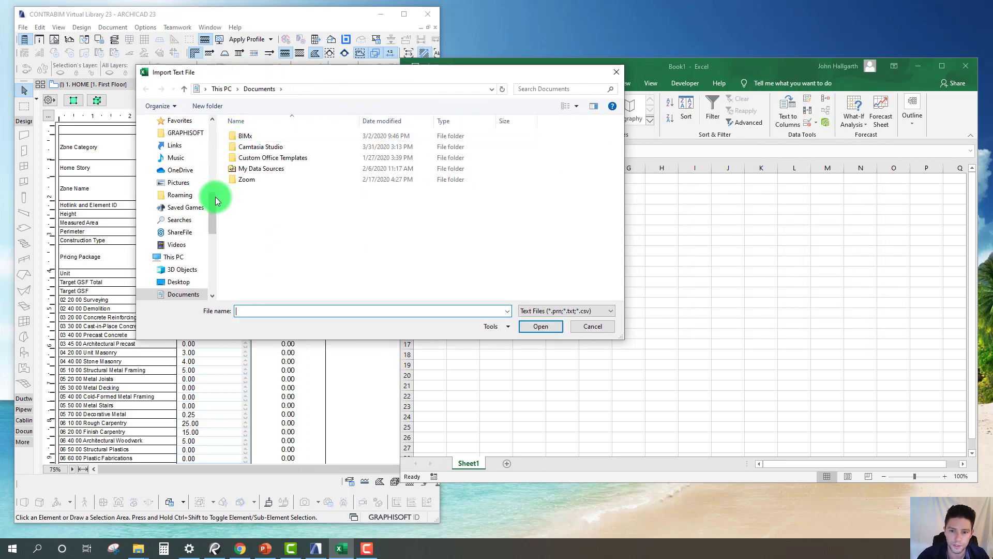
{"action": "scroll", "coordinate": [205, 170], "scroll_direction": "up", "scroll_amount": 5}
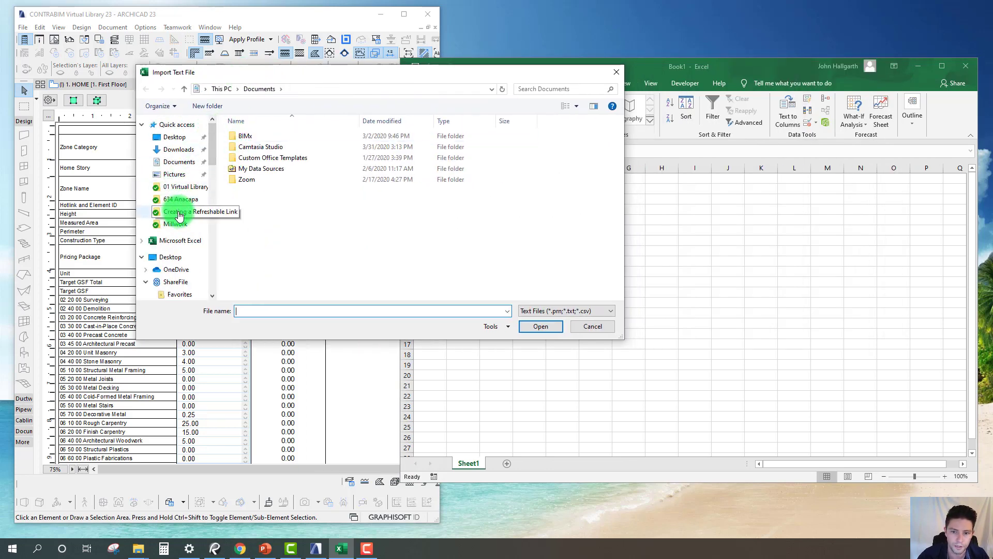
{"action": "left_click", "coordinate": [182, 212]}
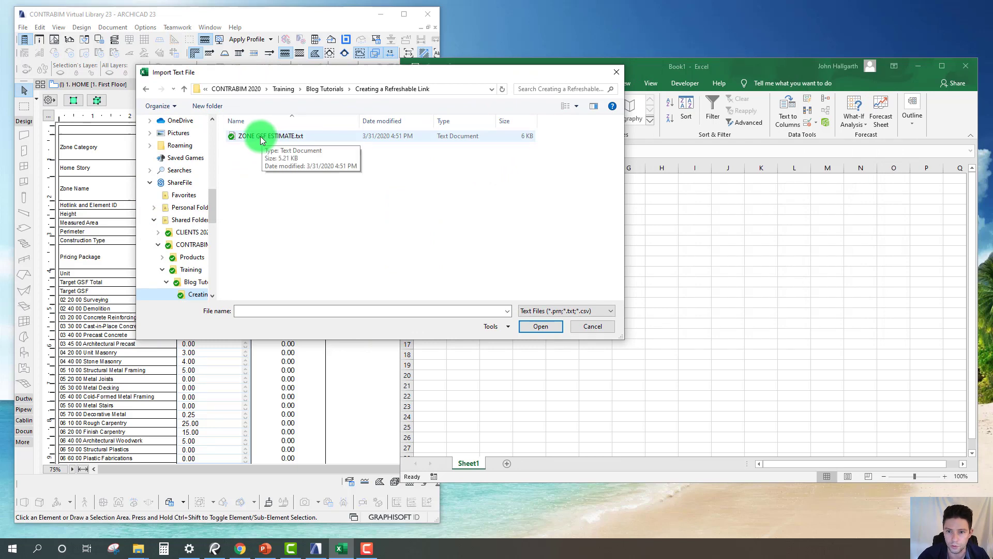
{"action": "left_click", "coordinate": [261, 137]}
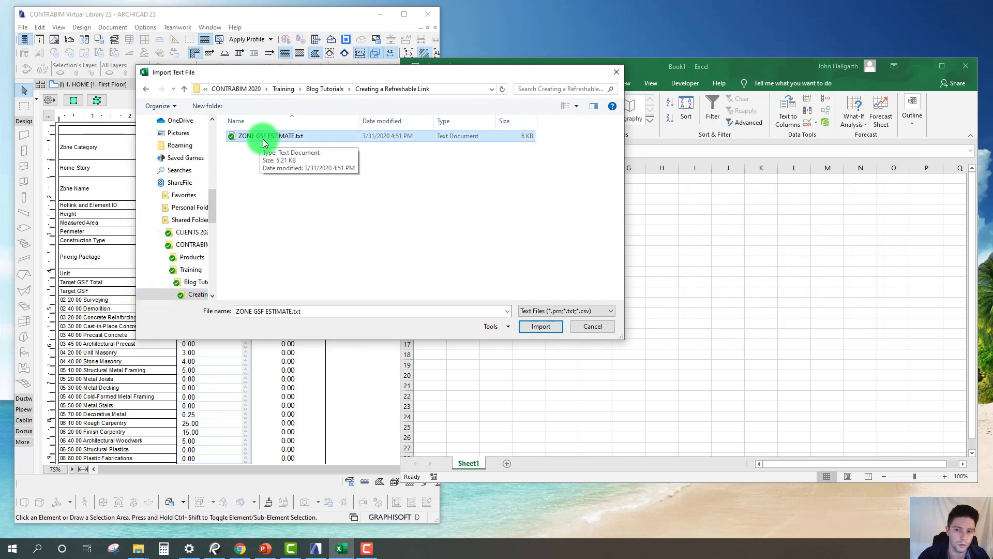
{"action": "left_click", "coordinate": [552, 326]}
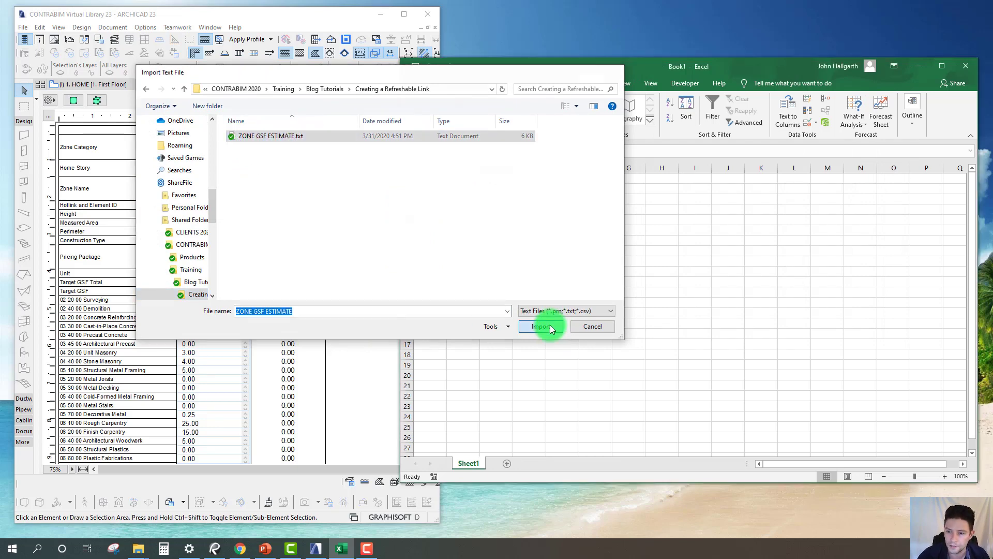
Step: Complete the Text Import Wizard with tab delimiters, targeting the existing worksheet at $C$5
{"action": "mouse_move", "coordinate": [429, 191]}
{"action": "left_mouse_down"}
{"action": "mouse_move", "coordinate": [329, 190]}
{"action": "mouse_move", "coordinate": [266, 175]}
{"action": "left_mouse_up"}
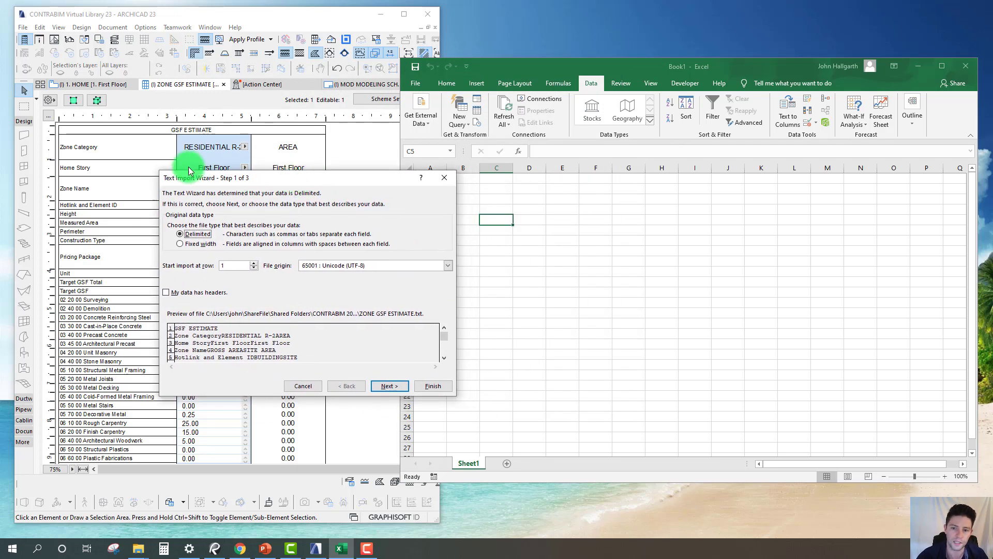
{"action": "left_click", "coordinate": [390, 386]}
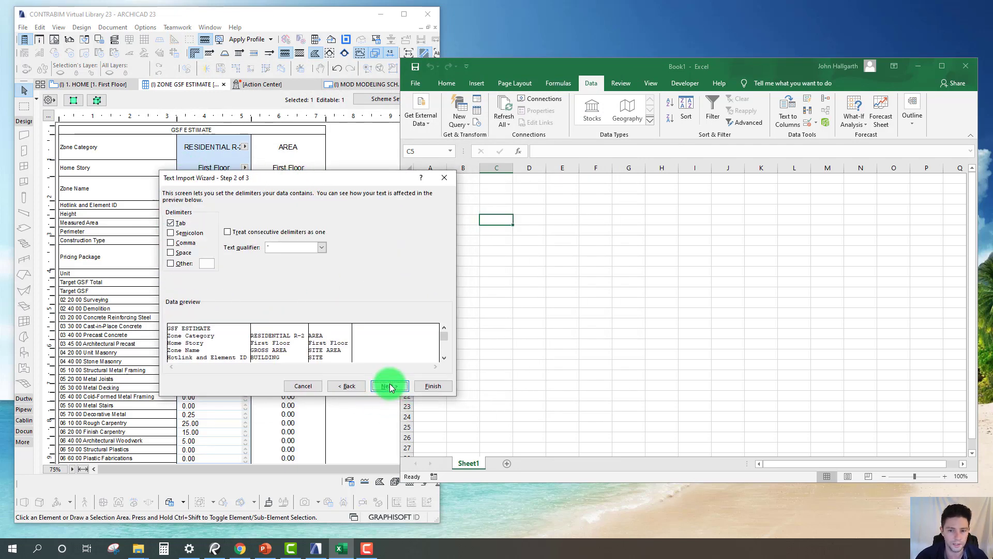
{"action": "left_click", "coordinate": [389, 386]}
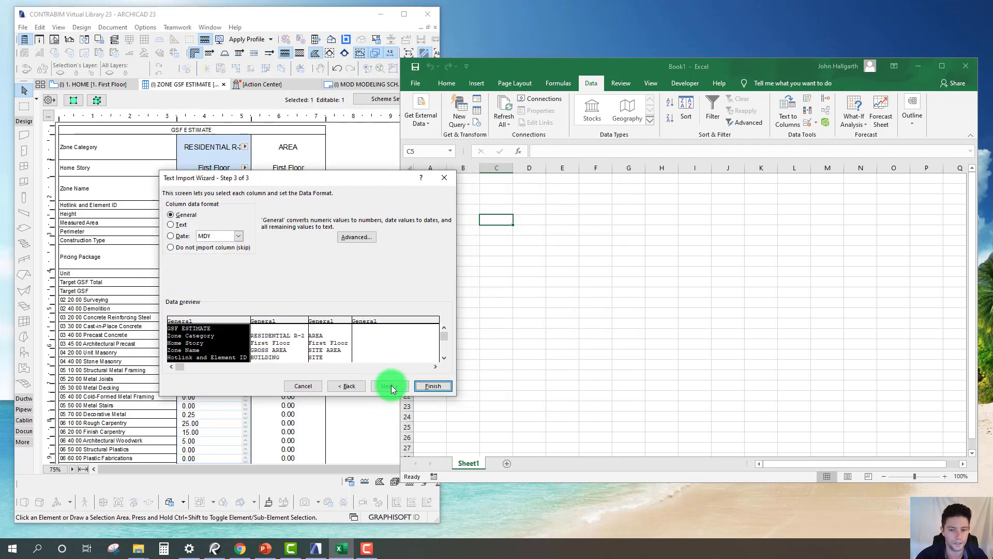
{"action": "left_click", "coordinate": [431, 385]}
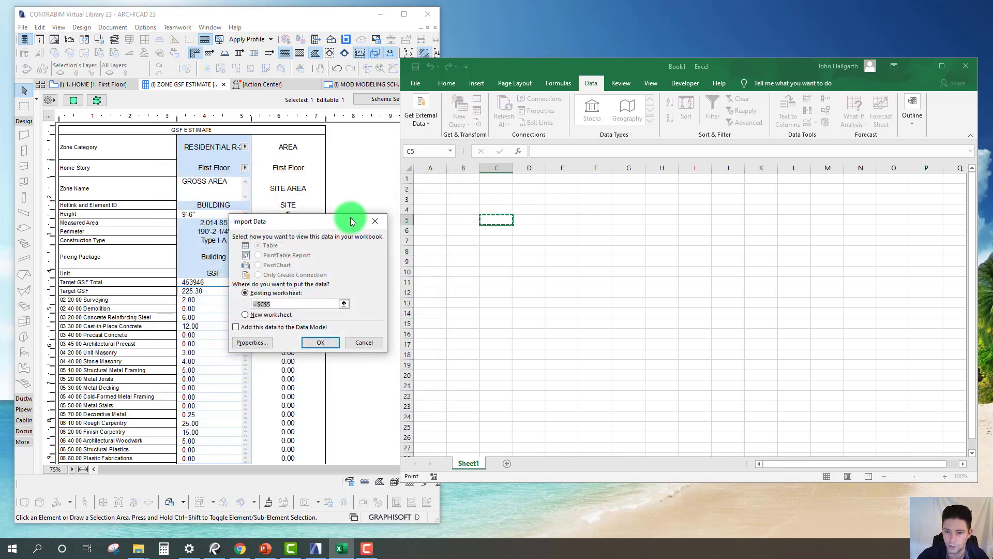
{"action": "mouse_move", "coordinate": [321, 220]}
{"action": "left_mouse_down"}
{"action": "mouse_move", "coordinate": [332, 183]}
{"action": "mouse_move", "coordinate": [285, 191]}
{"action": "left_mouse_up"}
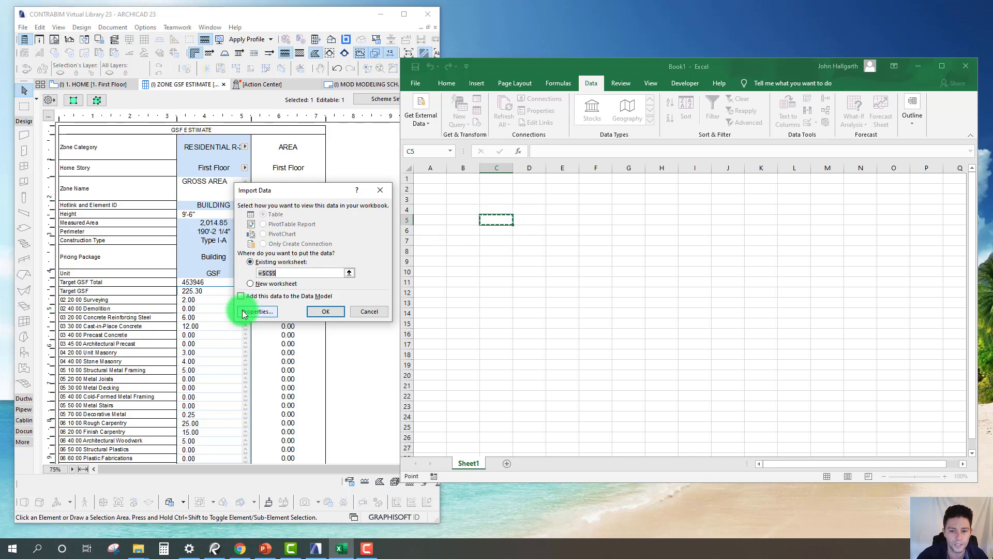
Step: Set the range to refresh on open, skip prompts, formatting and width adjustment, and overwrite cells
{"action": "left_click", "coordinate": [257, 311]}
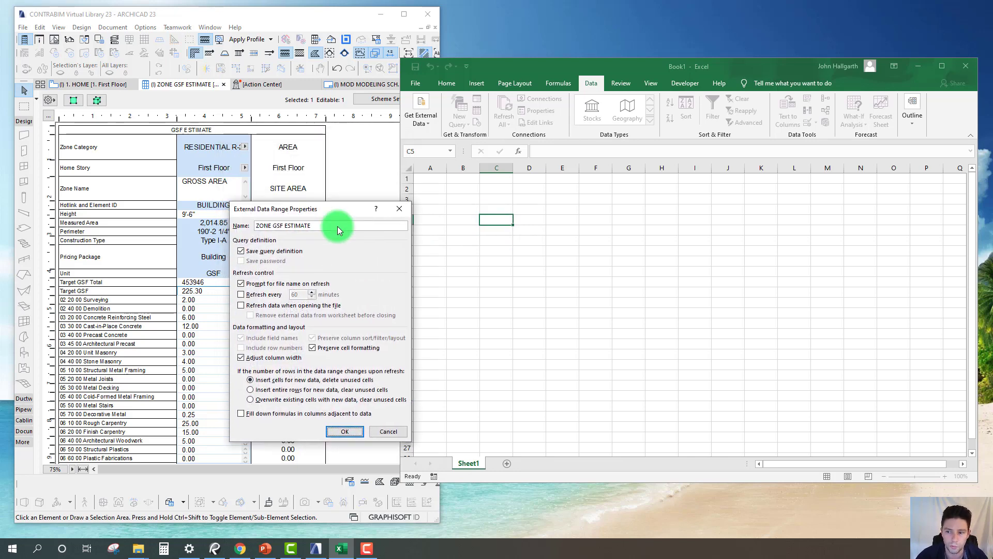
{"action": "left_click_drag", "start_coordinate": [308, 139], "coordinate": [672, 177]}
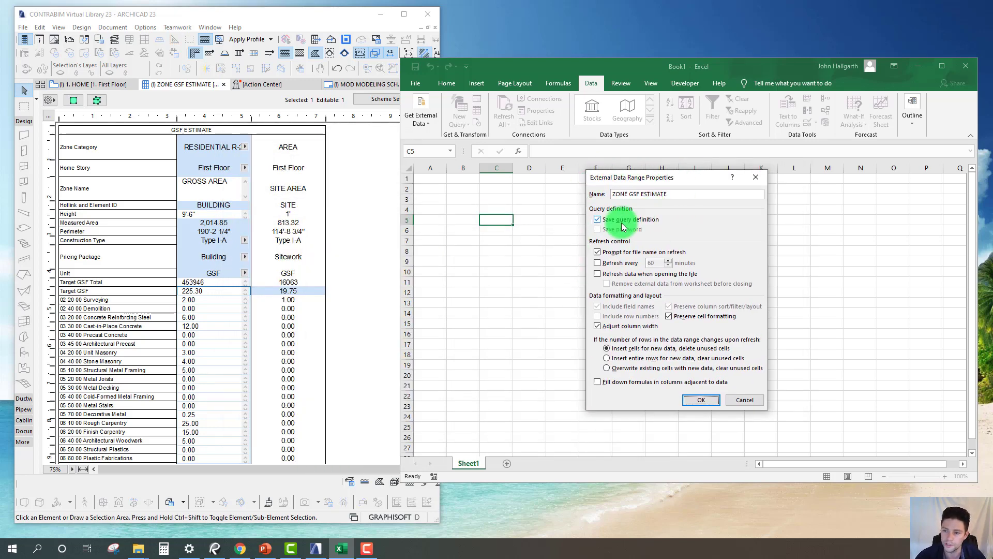
{"action": "left_click", "coordinate": [597, 255]}
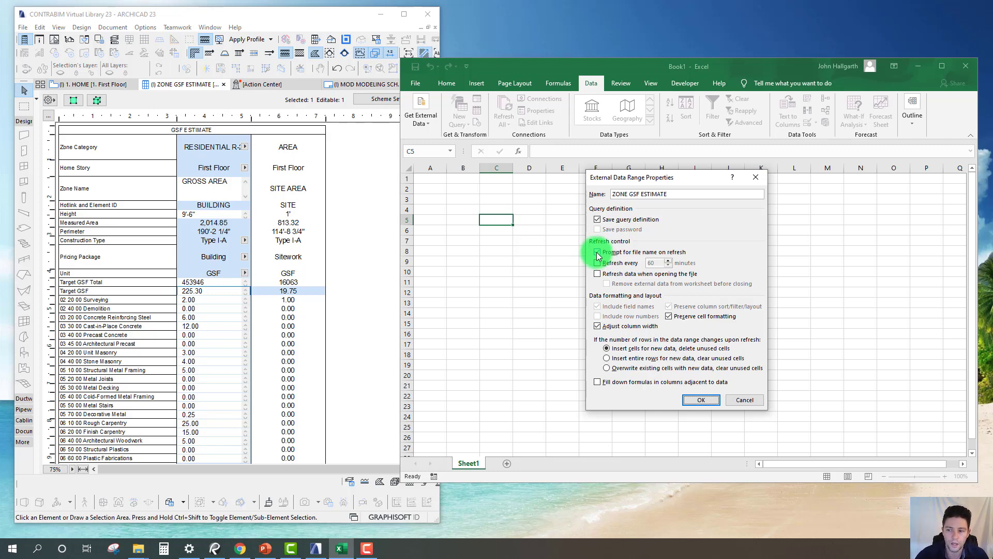
{"action": "left_click", "coordinate": [597, 253]}
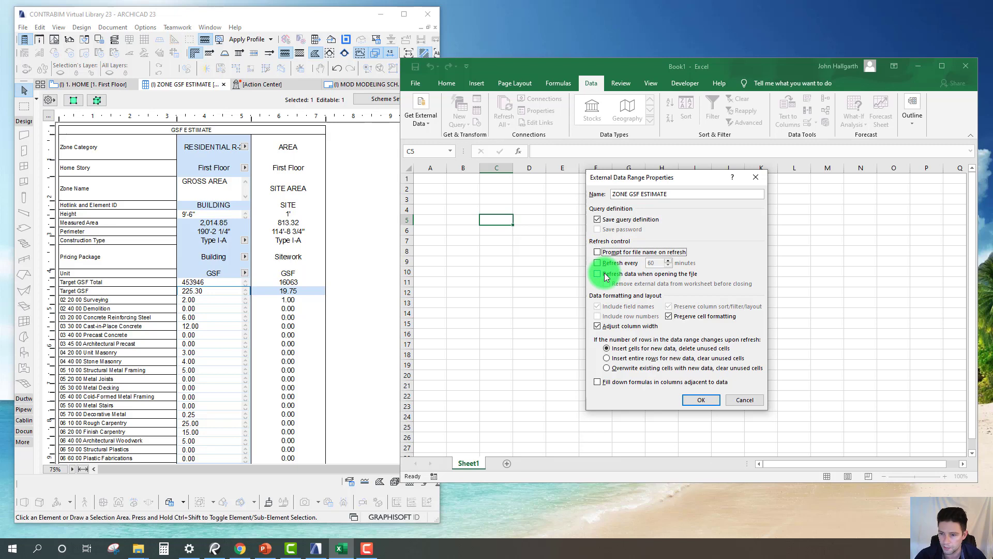
{"action": "left_click", "coordinate": [603, 278]}
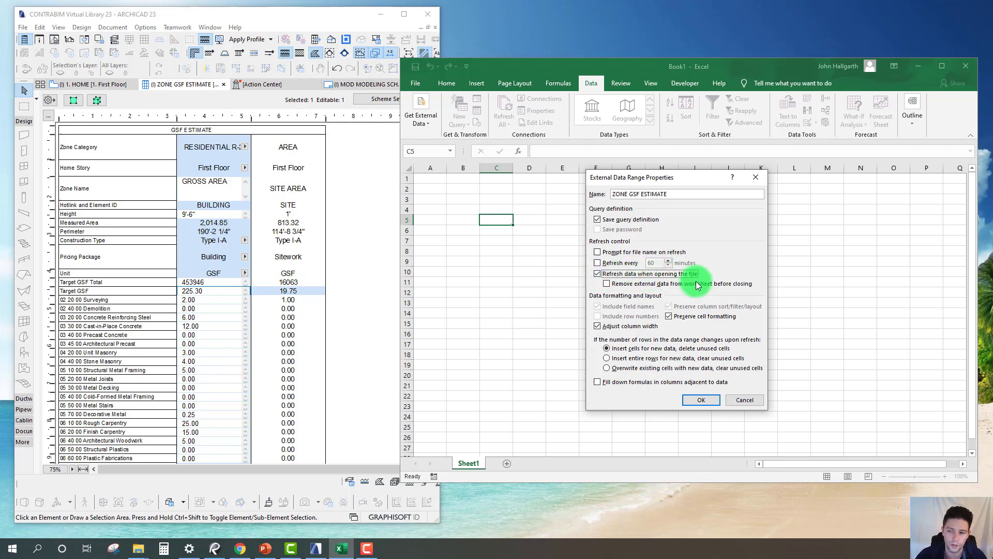
{"action": "left_click", "coordinate": [701, 316]}
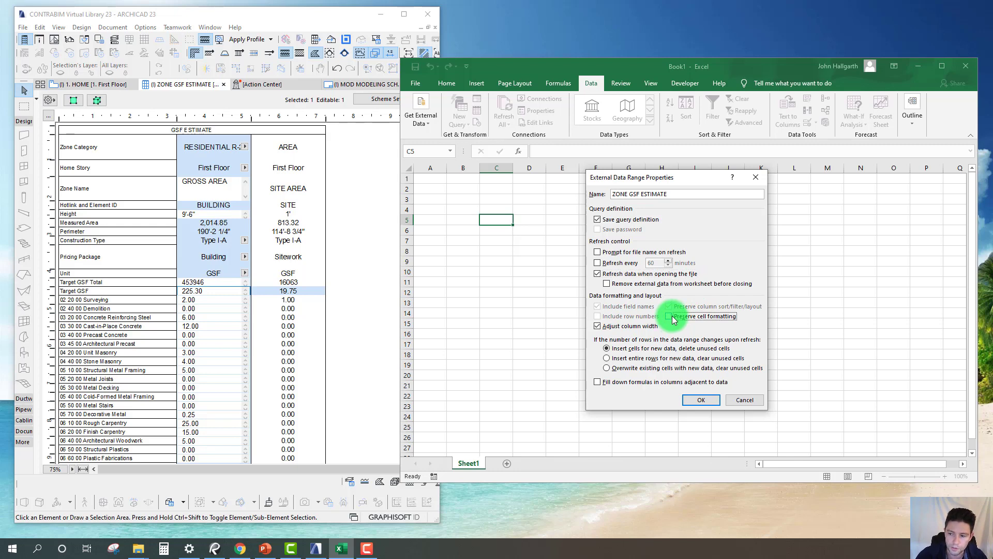
{"action": "left_click", "coordinate": [598, 327]}
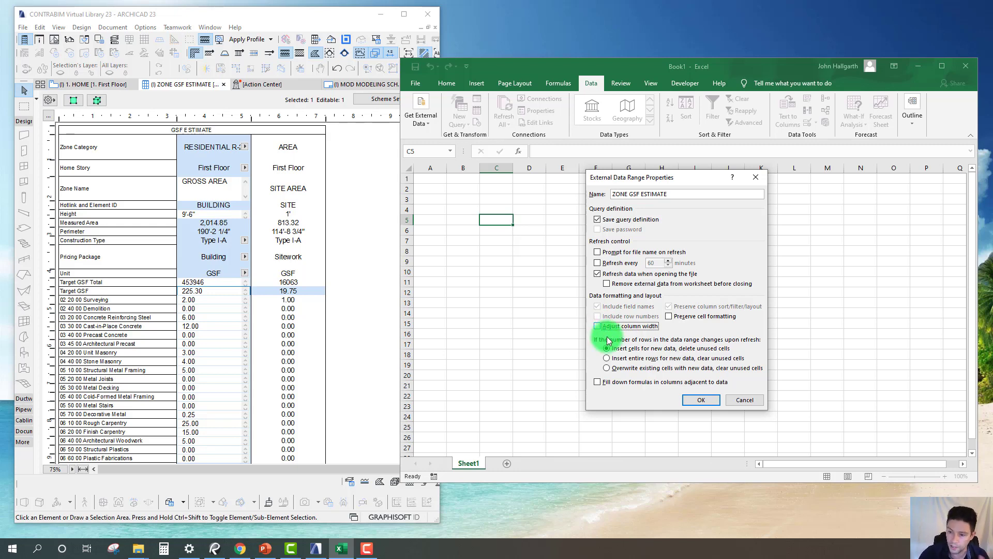
{"action": "left_click", "coordinate": [609, 368]}
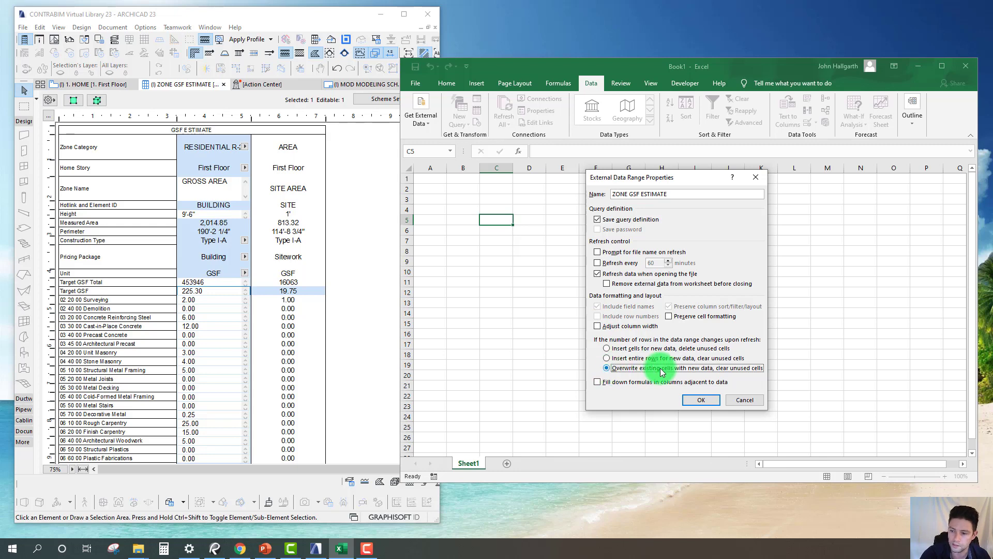
{"action": "left_click", "coordinate": [701, 400]}
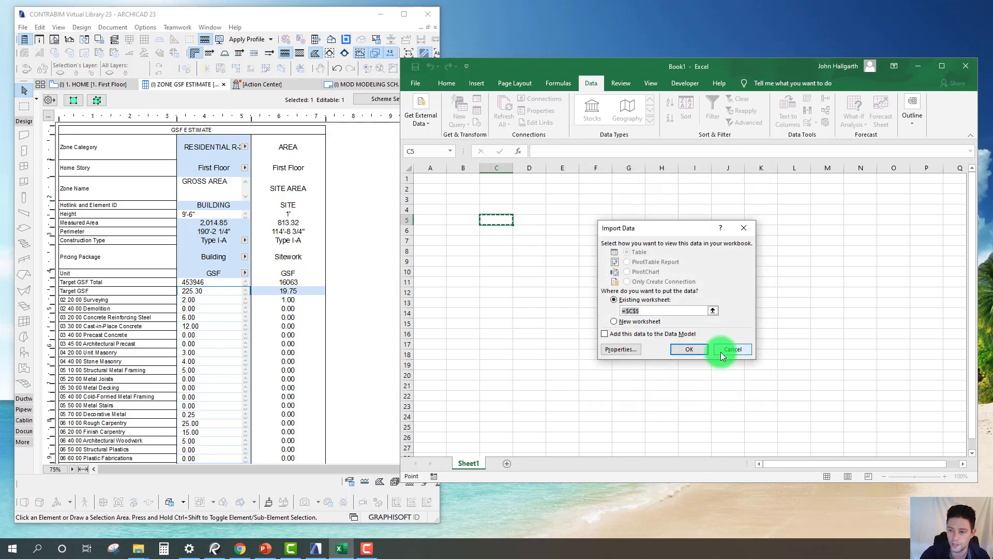
Step: Place the imported estimate at C5 and widen column C to fit its labels
{"action": "left_click", "coordinate": [687, 351]}
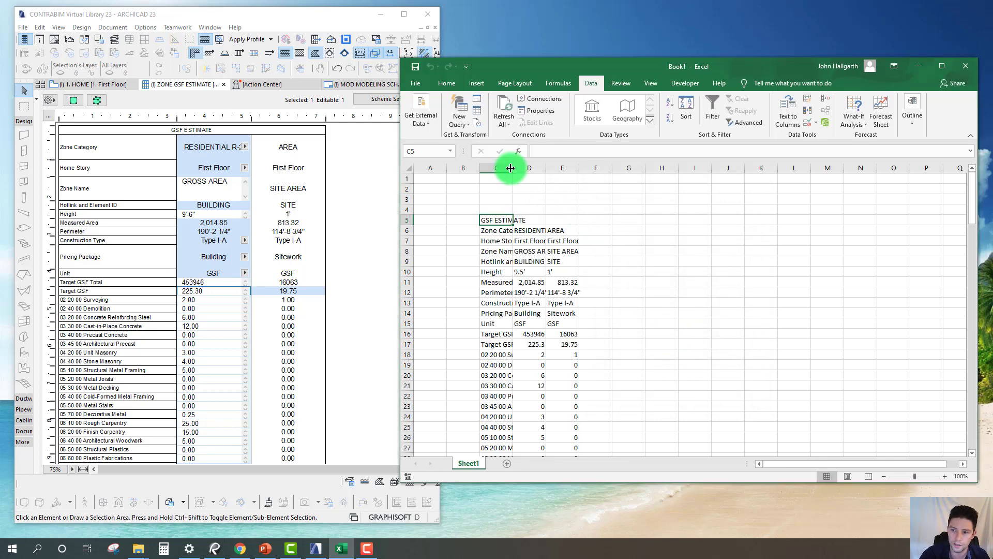
{"action": "left_click_drag", "start_coordinate": [513, 169], "coordinate": [565, 169]}
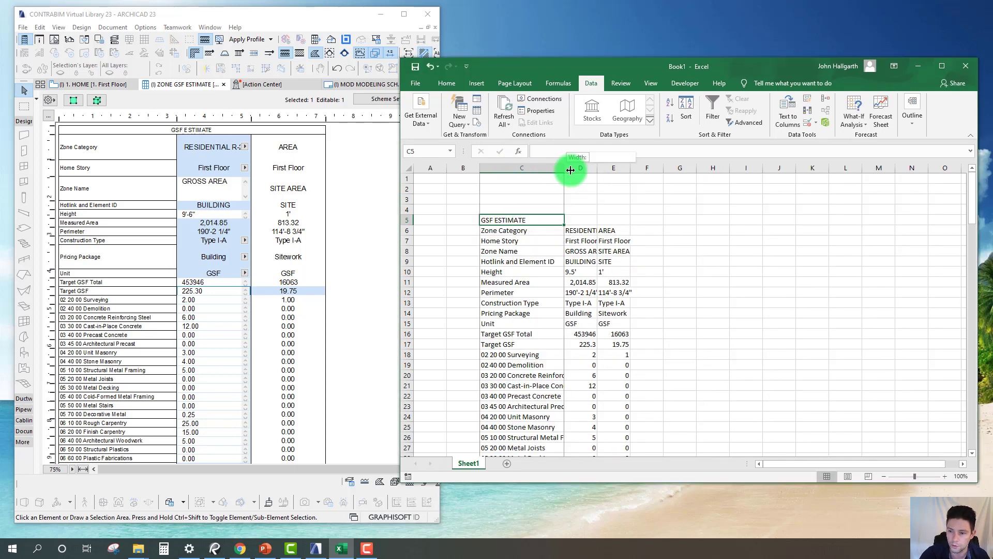
{"action": "double_click", "coordinate": [564, 169]}
Step: Widen column D and enter a G18 cost formula multiplying quantity D18 by area D11
{"action": "left_click_drag", "start_coordinate": [624, 168], "coordinate": [715, 170]}
{"action": "scroll", "coordinate": [605, 227], "scroll_direction": "down", "scroll_amount": 2}
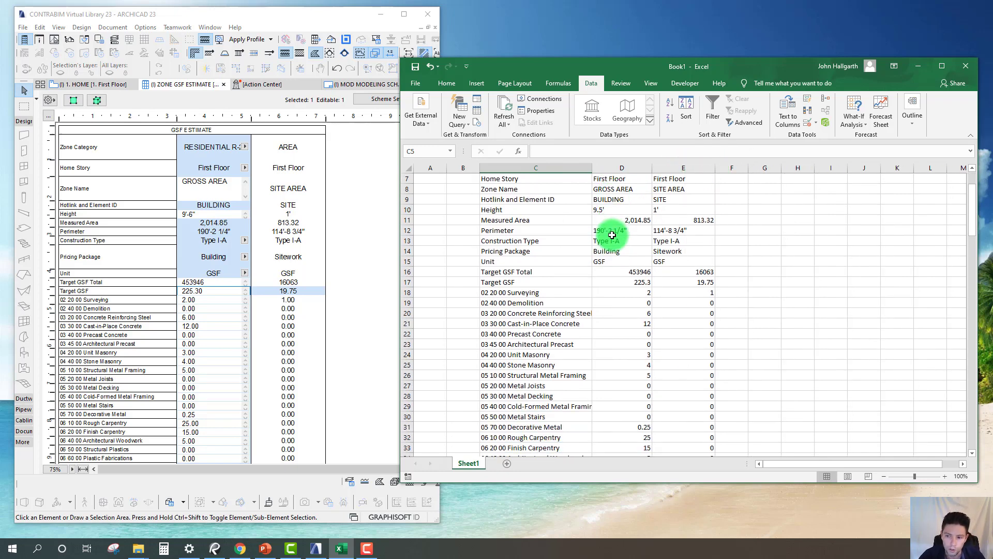
{"action": "scroll", "coordinate": [614, 246], "scroll_direction": "up", "scroll_amount": 2}
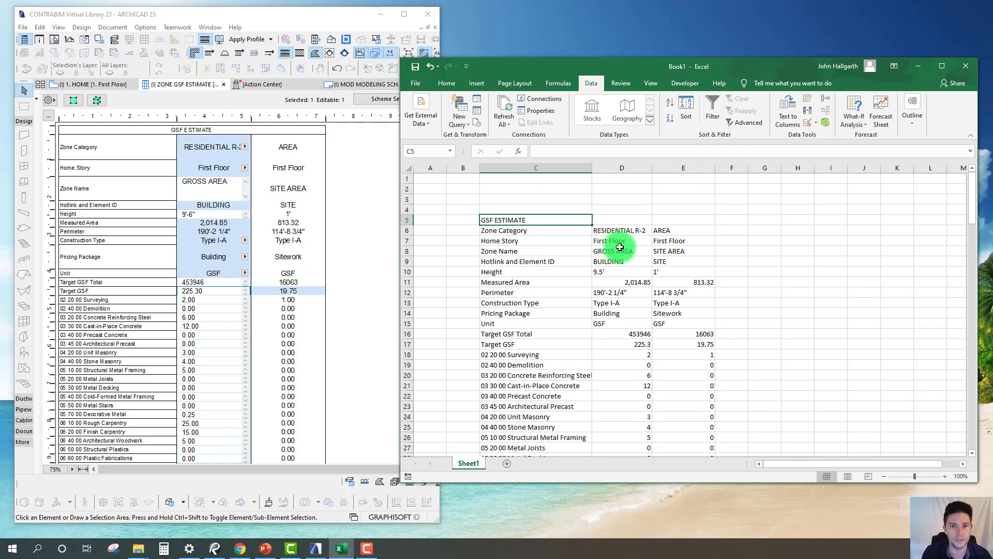
{"action": "left_click", "coordinate": [757, 355]}
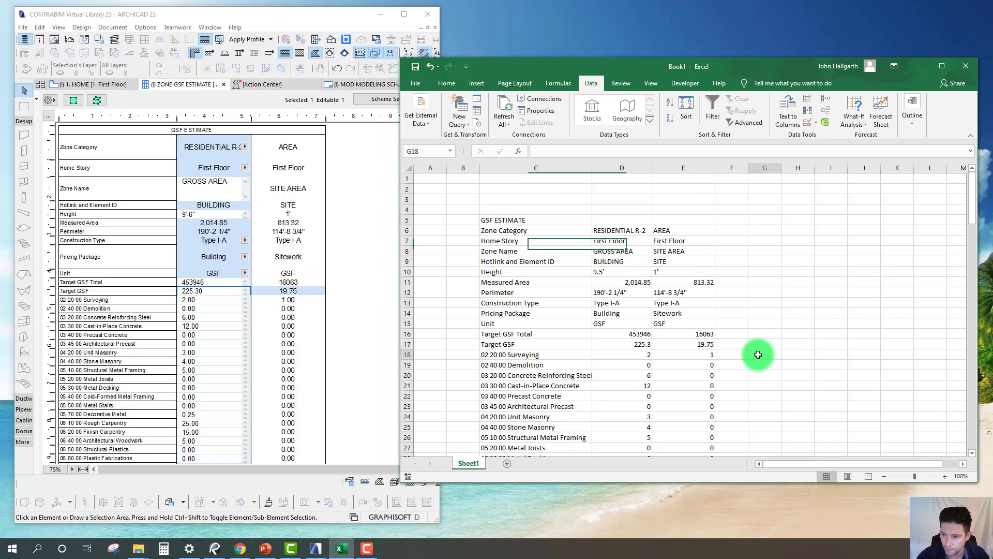
{"action": "type", "text": "="}
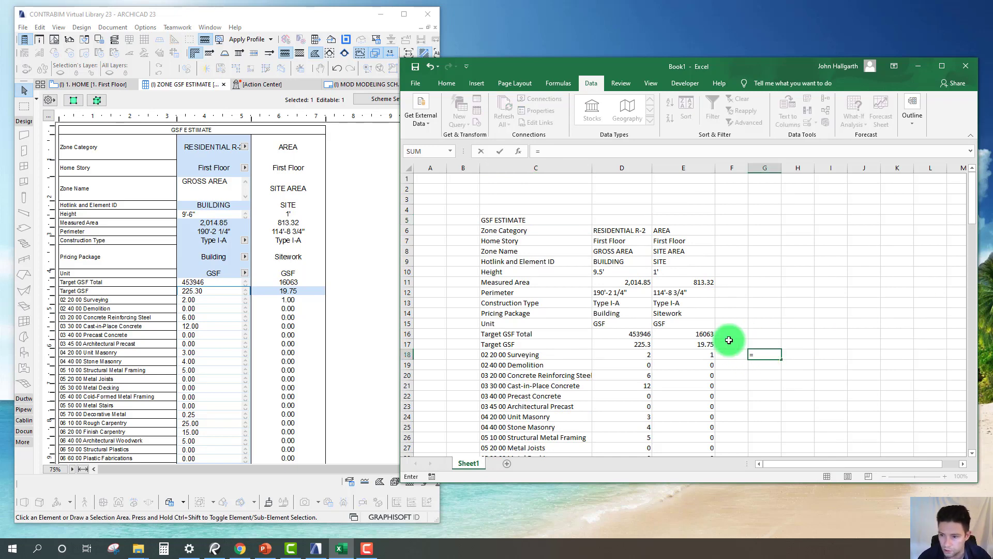
{"action": "left_click", "coordinate": [641, 355]}
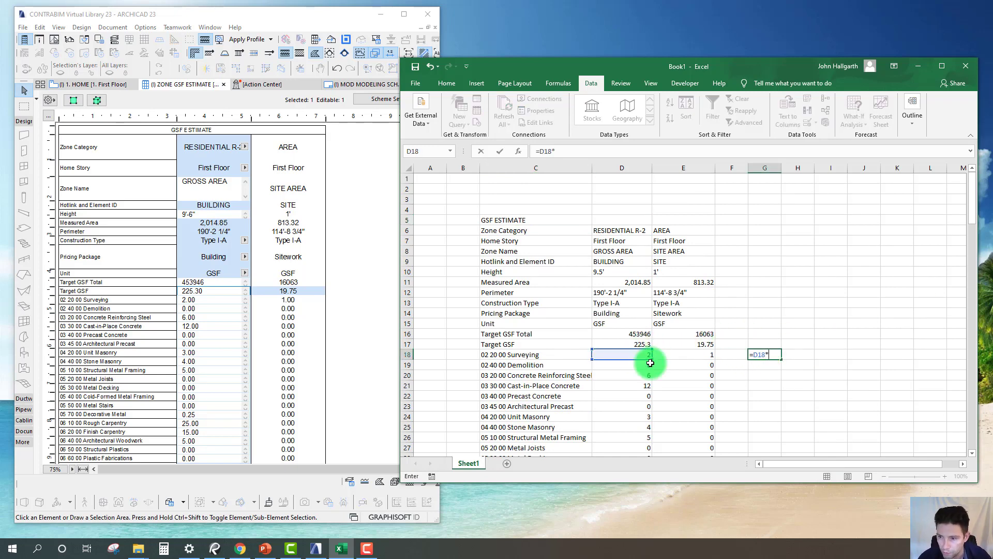
{"action": "left_click", "coordinate": [648, 283]}
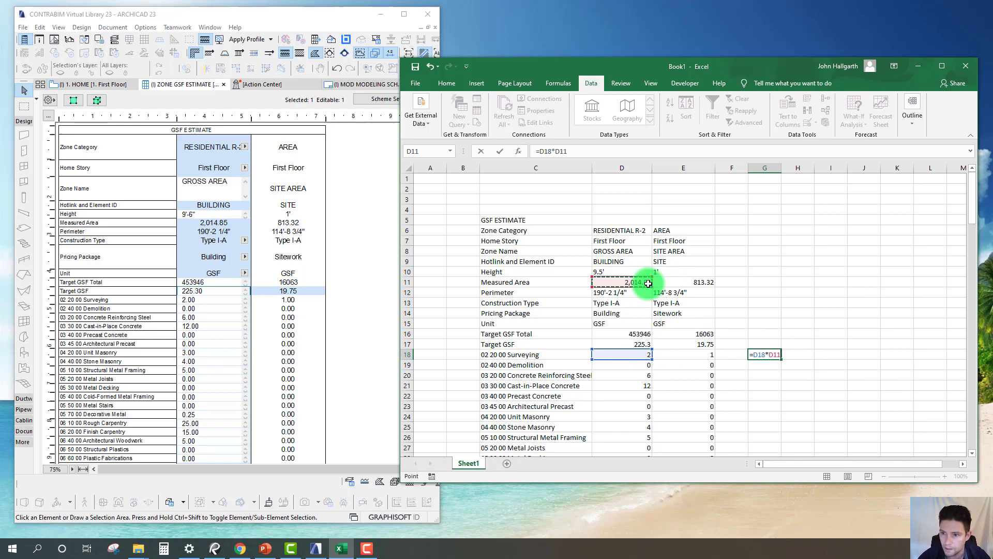
{"action": "left_click", "coordinate": [556, 151]}
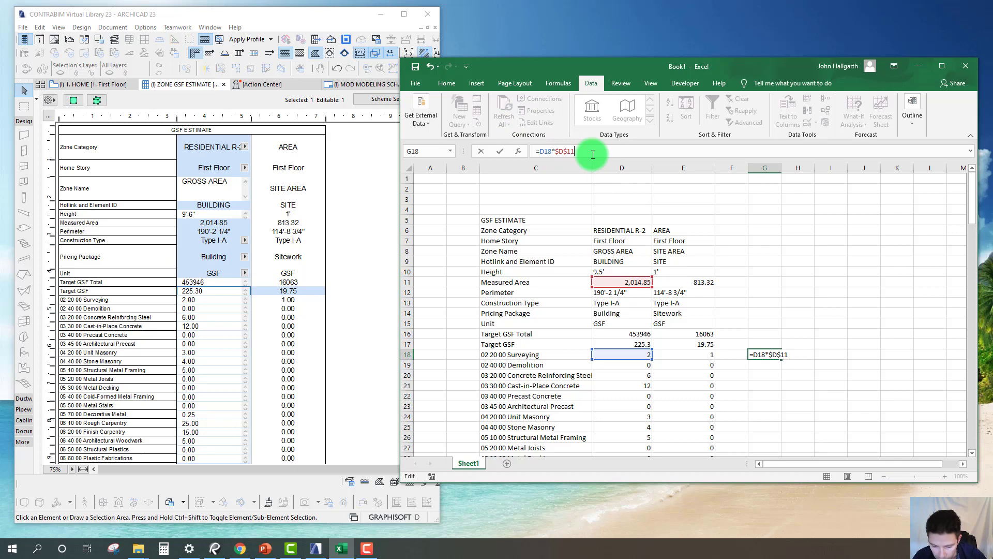
{"action": "key", "text": "Return"}
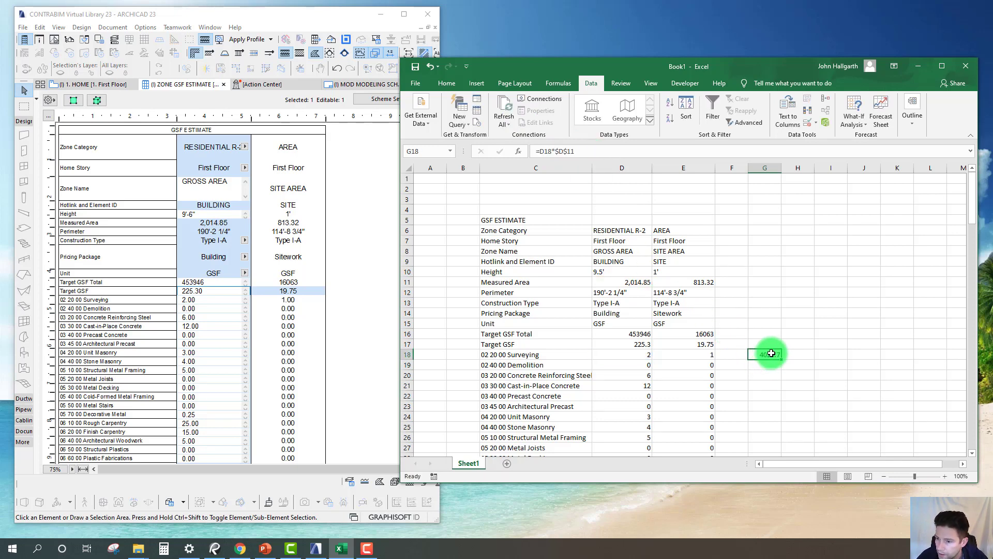
Step: Format G18 as accounting currency, fill it down to row 143, and auto-fit column G
{"action": "left_click", "coordinate": [766, 355]}
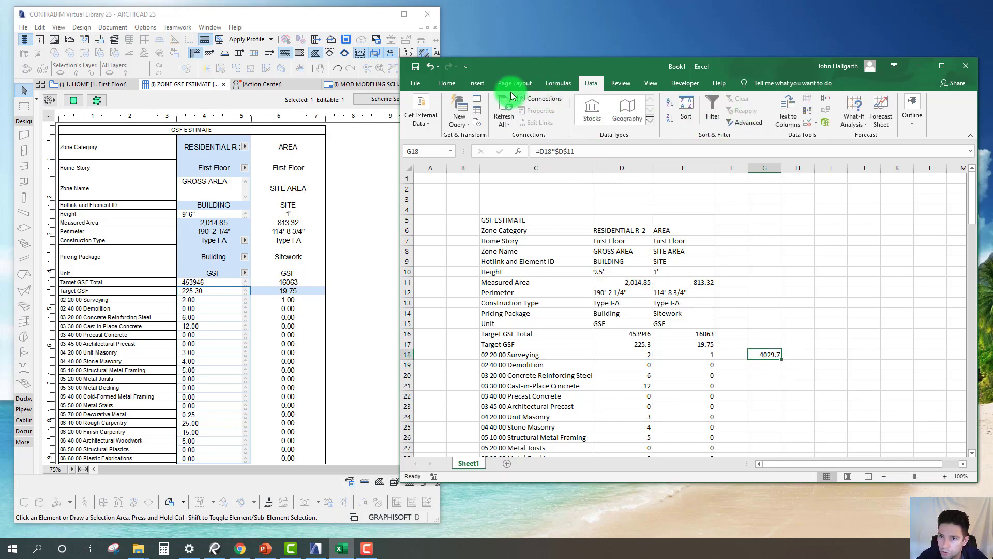
{"action": "left_click", "coordinate": [446, 83]}
{"action": "left_click", "coordinate": [667, 120]}
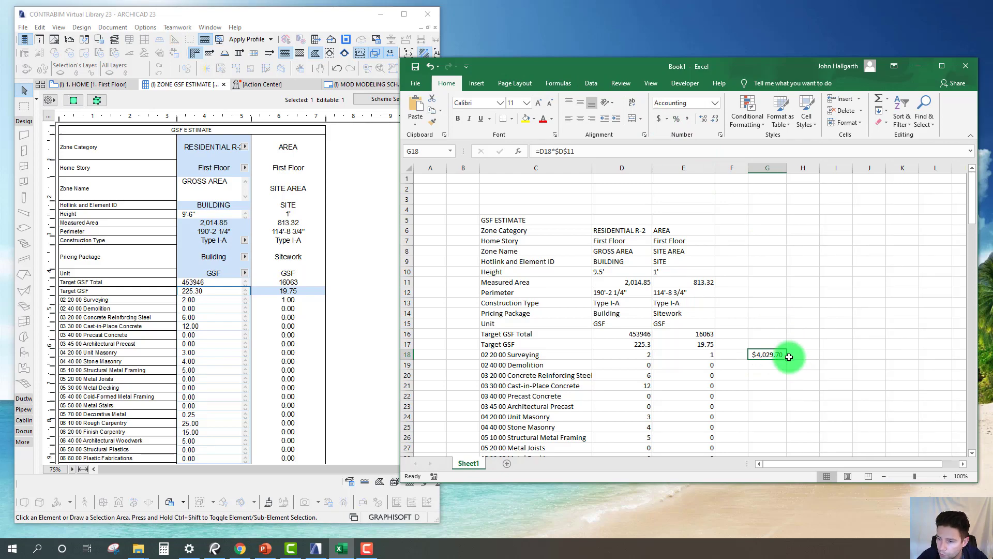
{"action": "mouse_move", "coordinate": [787, 359]}
{"action": "left_mouse_down"}
{"action": "mouse_move", "coordinate": [790, 512]}
{"action": "mouse_move", "coordinate": [783, 441]}
{"action": "left_mouse_up"}
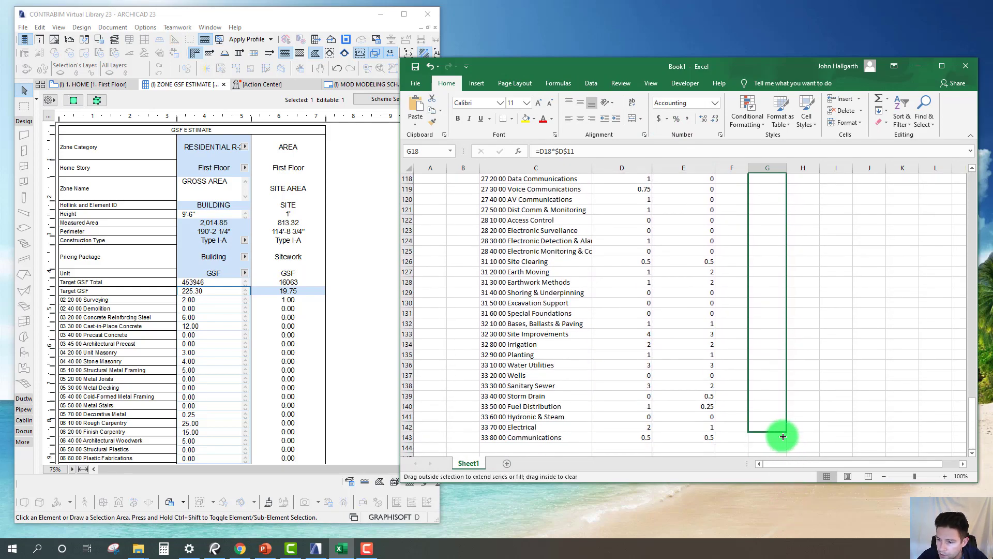
{"action": "left_click_drag", "start_coordinate": [971, 414], "coordinate": [956, 142]}
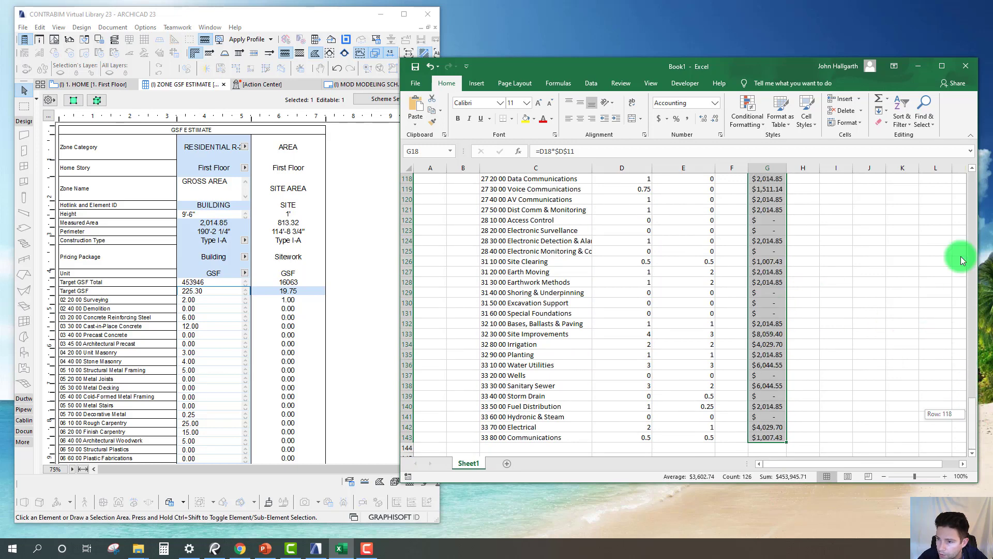
{"action": "double_click", "coordinate": [787, 168]}
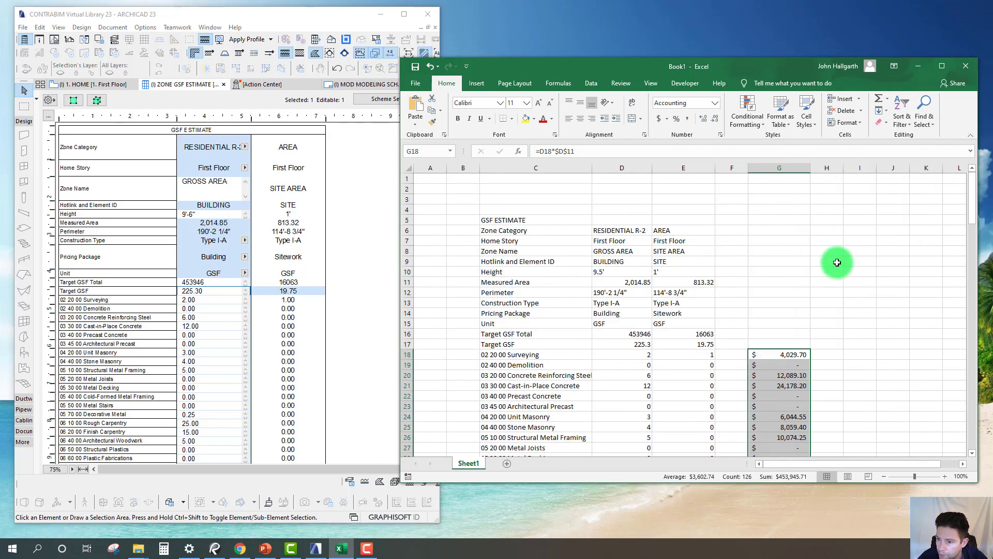
{"action": "left_click", "coordinate": [887, 332]}
Step: Enter =SUM(G18:G143) in G17 and compare it with the Target GSF Total in D16
{"action": "left_click", "coordinate": [786, 344]}
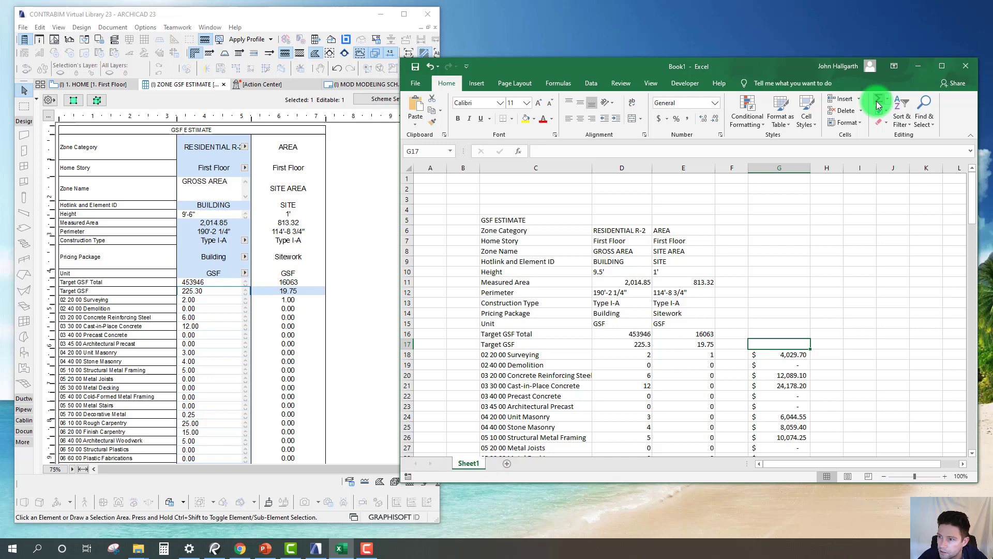
{"action": "left_click", "coordinate": [878, 98]}
{"action": "mouse_move", "coordinate": [750, 355]}
{"action": "left_mouse_down"}
{"action": "mouse_move", "coordinate": [751, 556]}
{"action": "mouse_move", "coordinate": [756, 439]}
{"action": "left_mouse_up"}
{"action": "key", "text": "Return"}
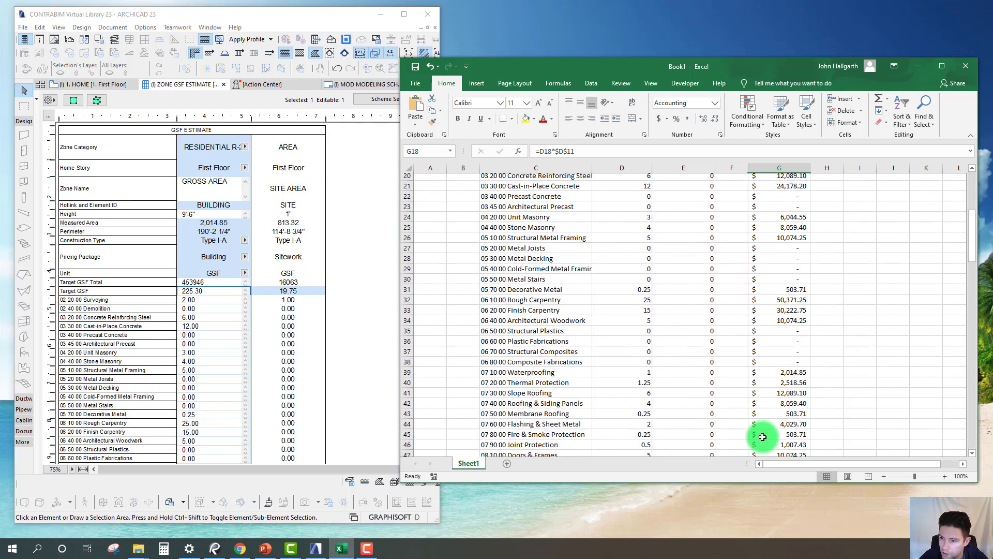
{"action": "left_click", "coordinate": [770, 344]}
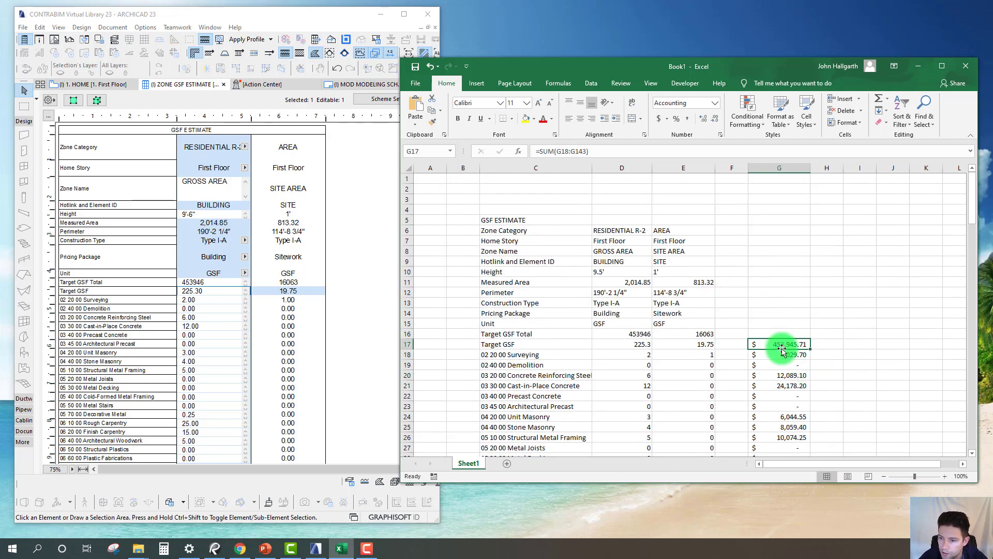
{"action": "left_click", "coordinate": [631, 336]}
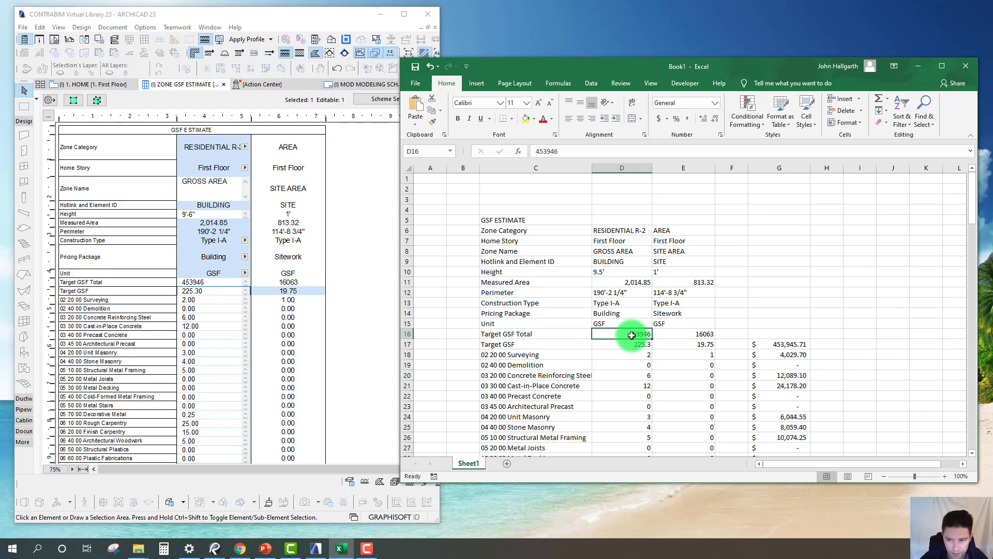
{"action": "left_click", "coordinate": [791, 344]}
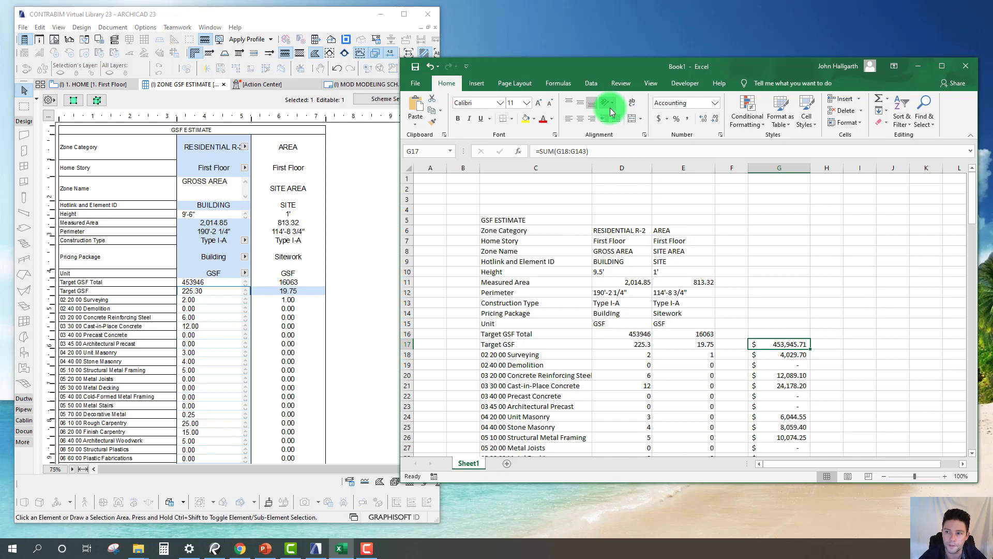
Step: Change the Demolition quantity in the GSF estimate schedule to 20
{"action": "left_click", "coordinate": [258, 12]}
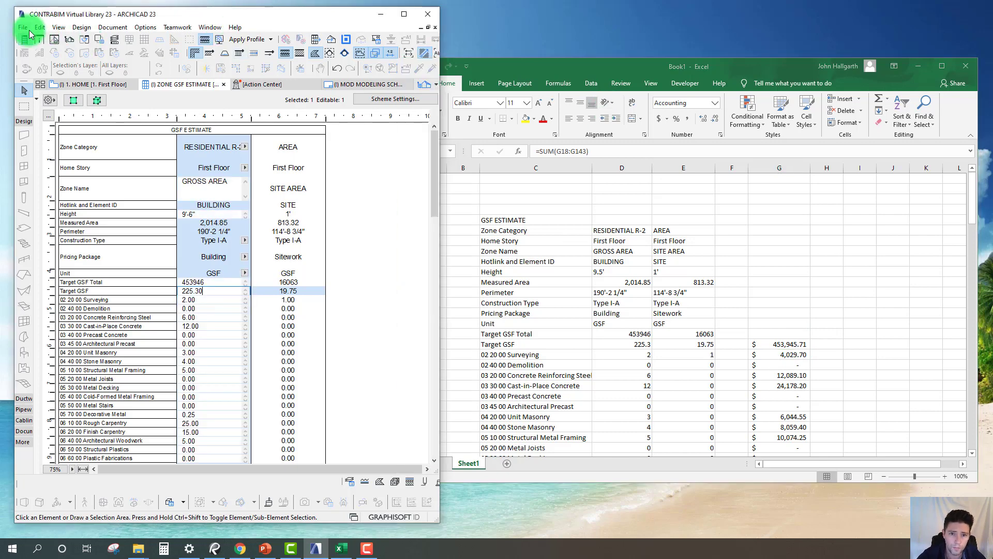
{"action": "left_click", "coordinate": [200, 300]}
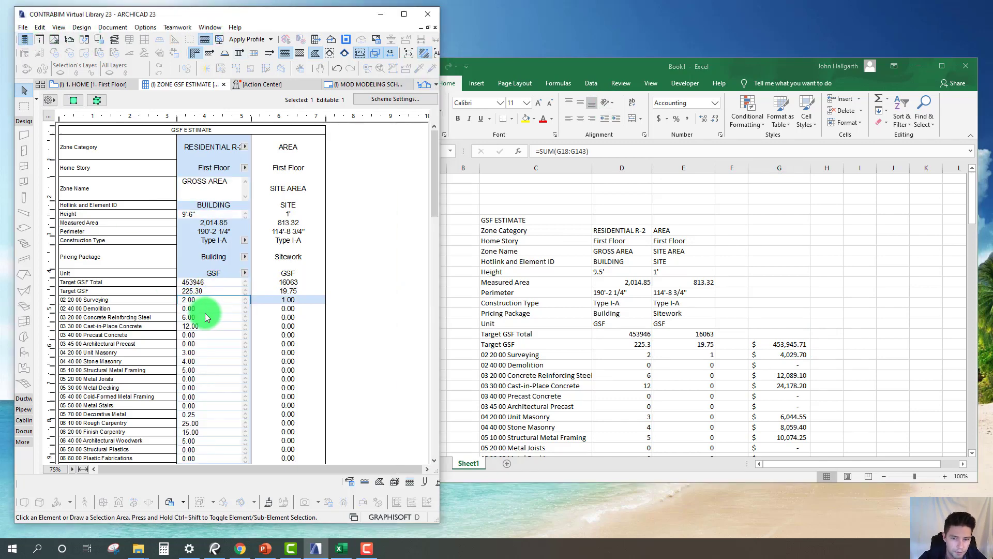
{"action": "left_click", "coordinate": [204, 318]}
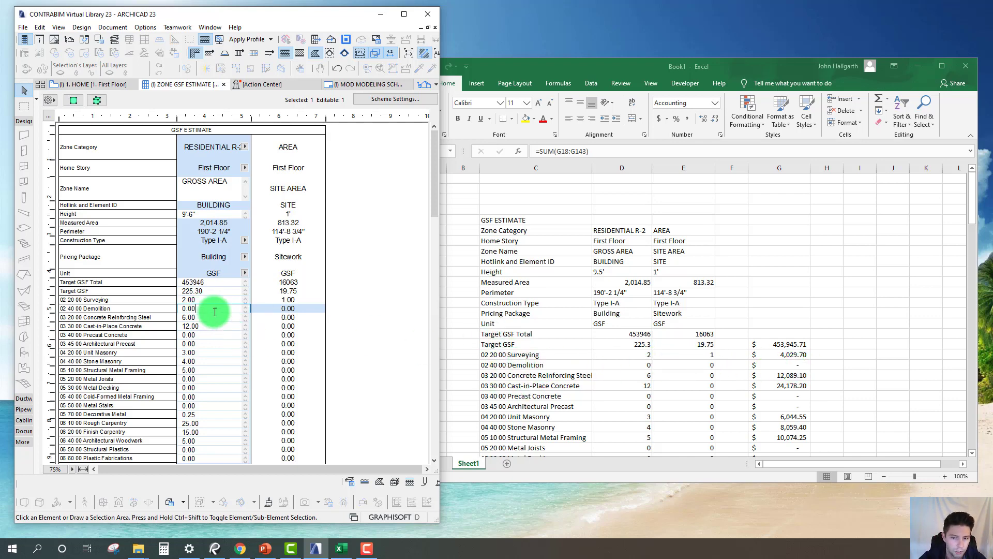
{"action": "left_click_drag", "start_coordinate": [213, 309], "coordinate": [144, 304]}
{"action": "type", "text": "2"}
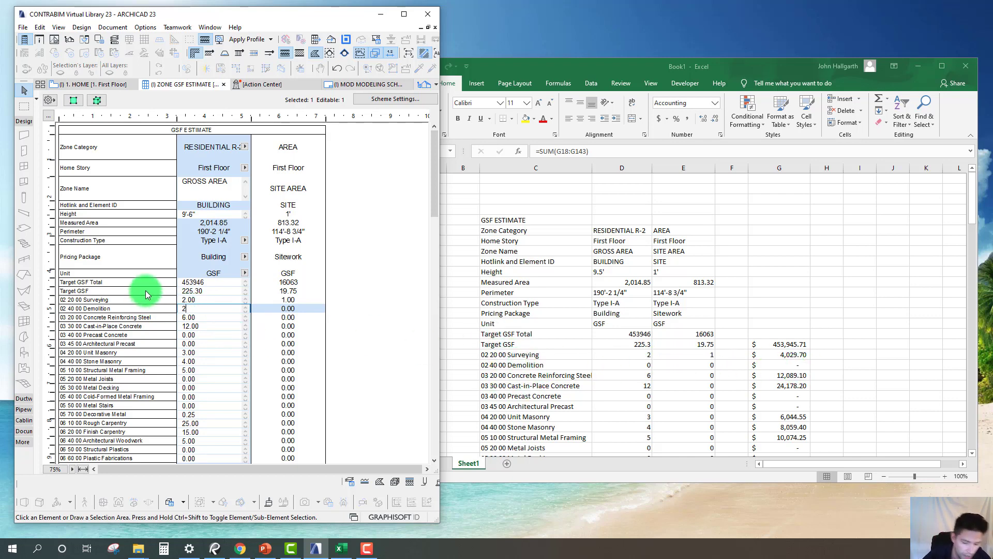
{"action": "type", "text": "0"}
{"action": "left_click", "coordinate": [207, 312]}
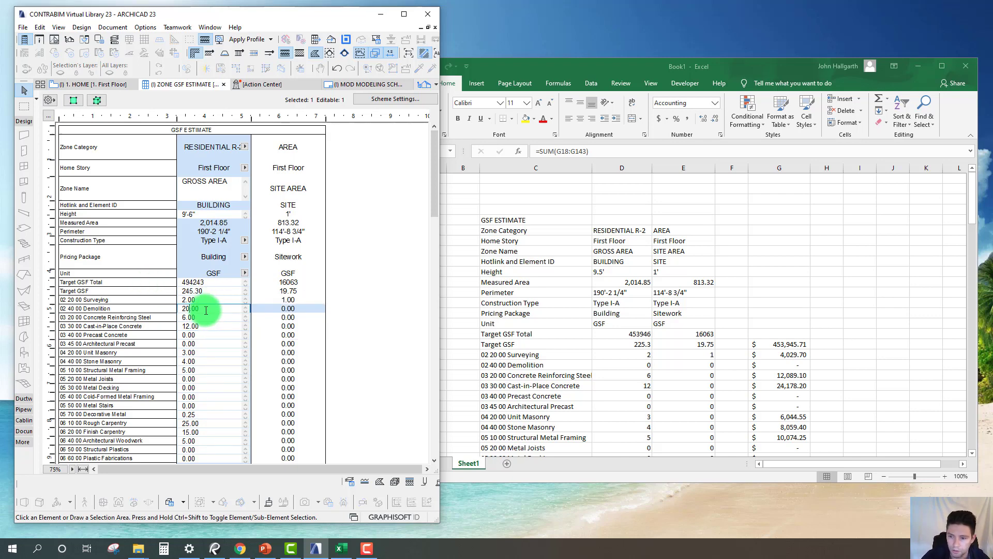
Step: Re-save the schedule as Tabbed Text over ZONE GSF ESTIMATE.txt
{"action": "left_click", "coordinate": [23, 27]}
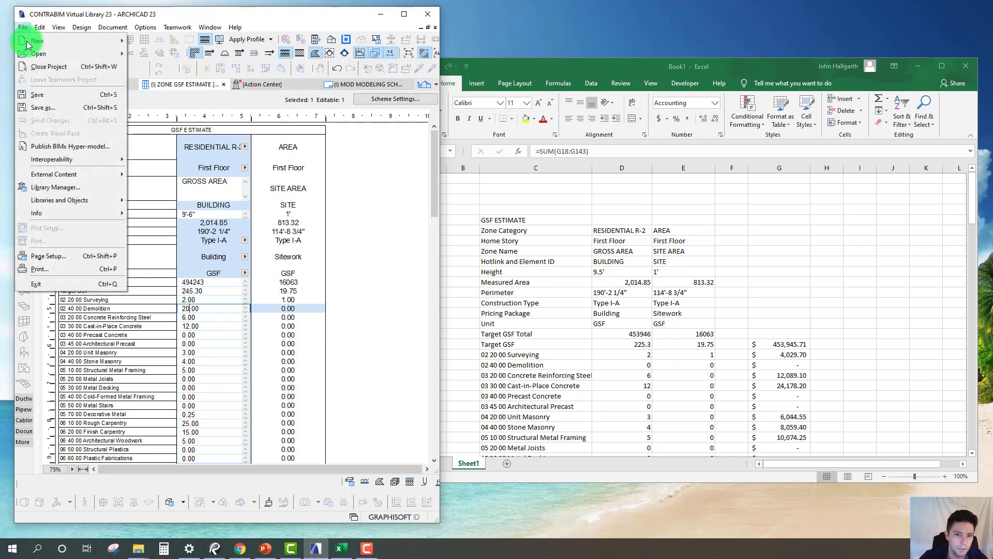
{"action": "left_click", "coordinate": [45, 109]}
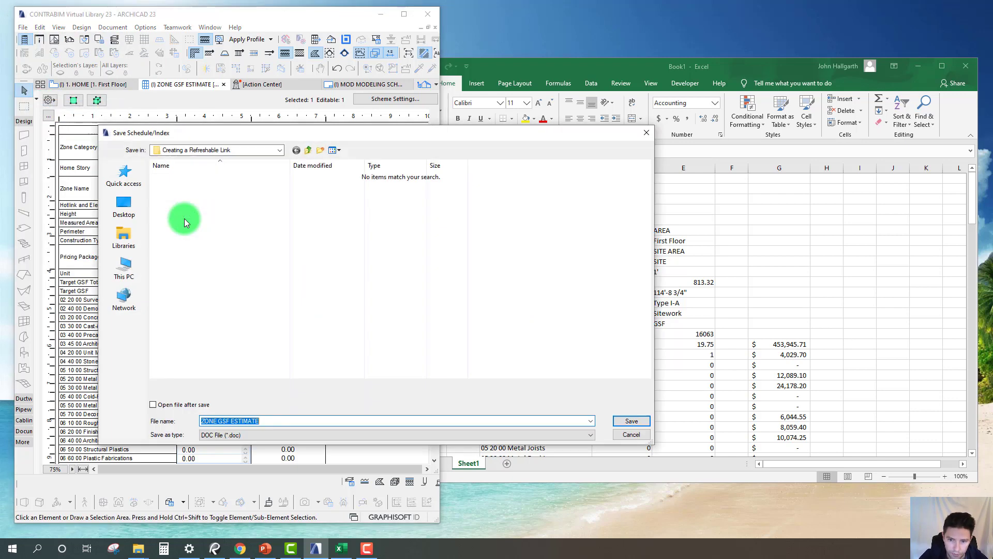
{"action": "left_click", "coordinate": [257, 432]}
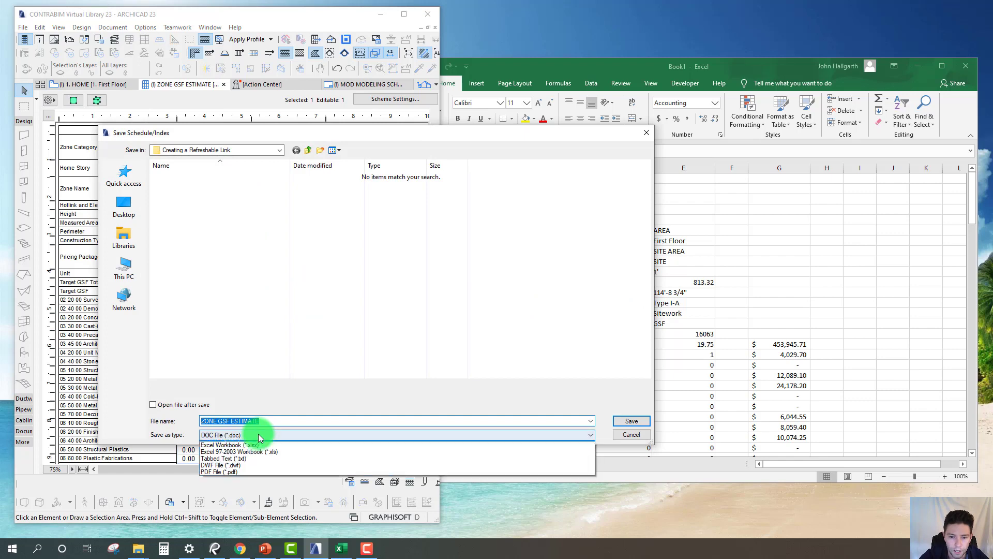
{"action": "left_click", "coordinate": [251, 464]}
{"action": "left_click", "coordinate": [195, 179]}
{"action": "left_click", "coordinate": [628, 420]}
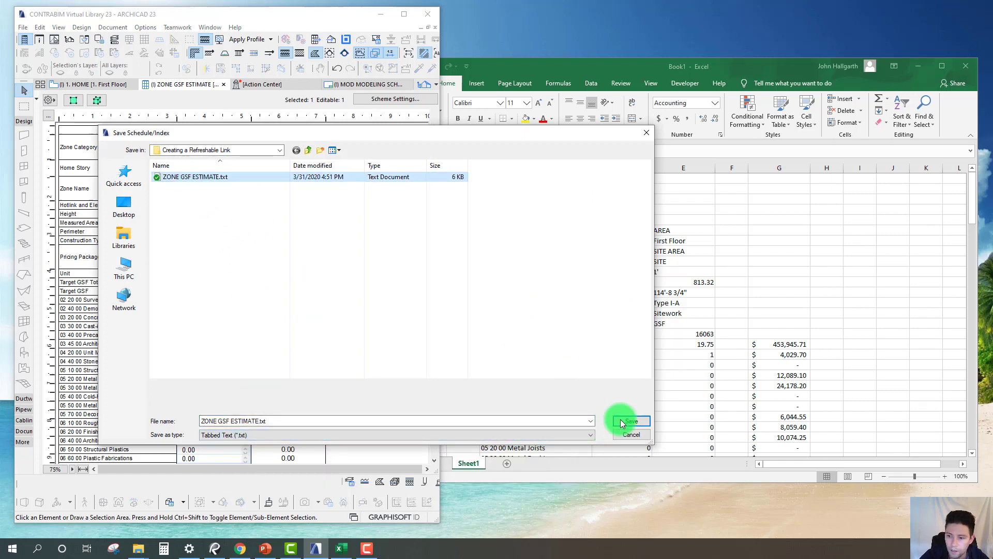
Step: Confirm replacing the text file, then Refresh All linked data in Excel
{"action": "left_click", "coordinate": [515, 274]}
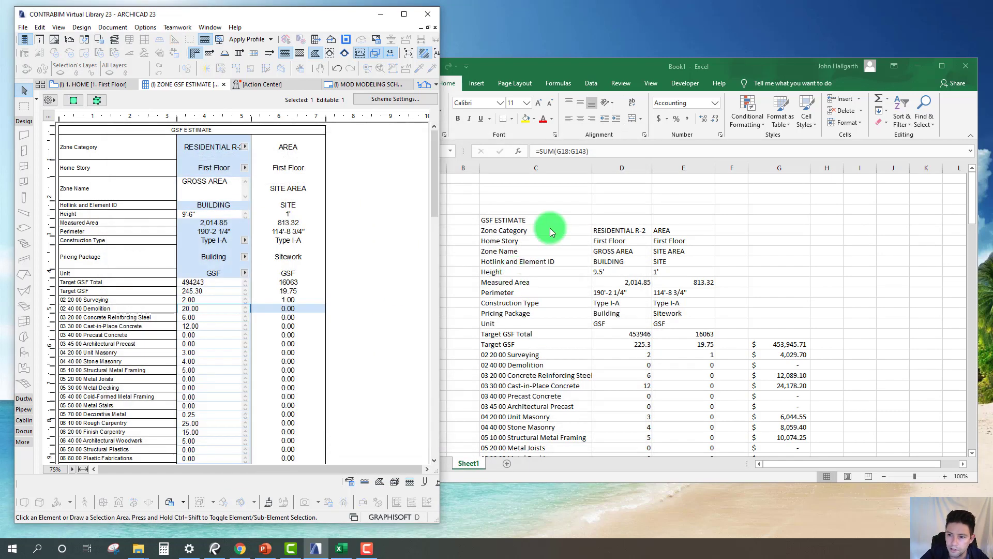
{"action": "left_click", "coordinate": [590, 84]}
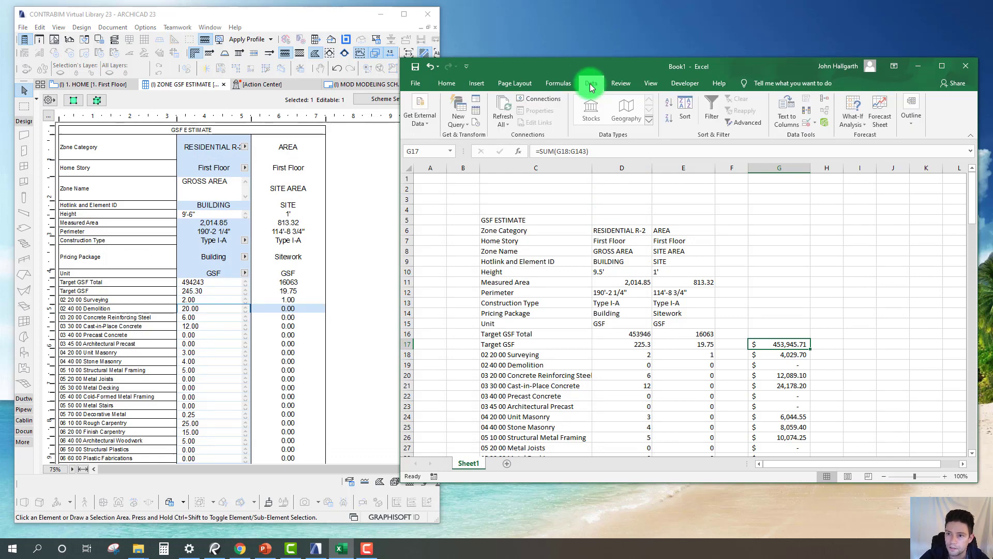
{"action": "left_click", "coordinate": [505, 106]}
Step: Verify Demolition now reads 20 with a $40,297.00 cost in G19
{"action": "left_click", "coordinate": [644, 364]}
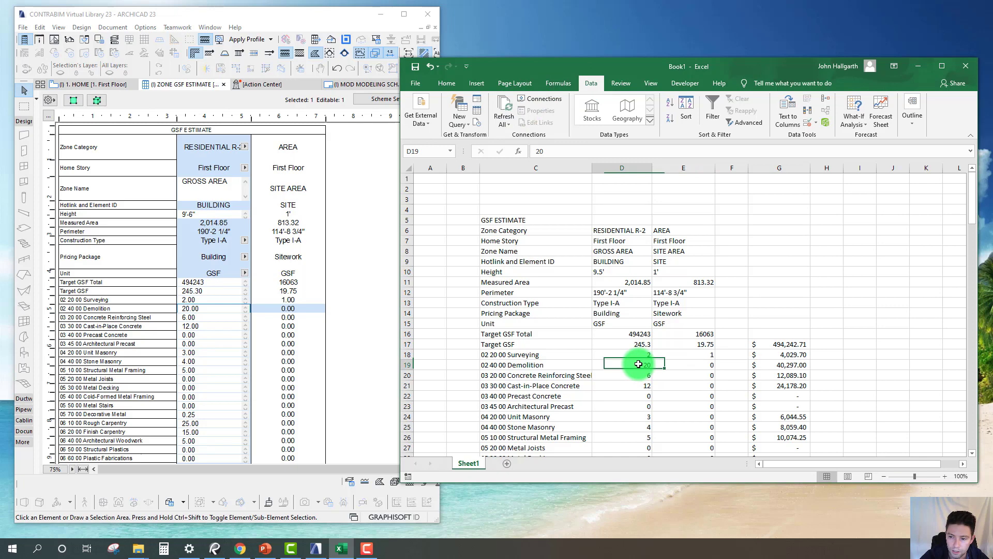
{"action": "left_click_drag", "start_coordinate": [647, 373], "coordinate": [724, 371]}
{"action": "scroll", "coordinate": [649, 357], "scroll_direction": "down", "scroll_amount": 1}
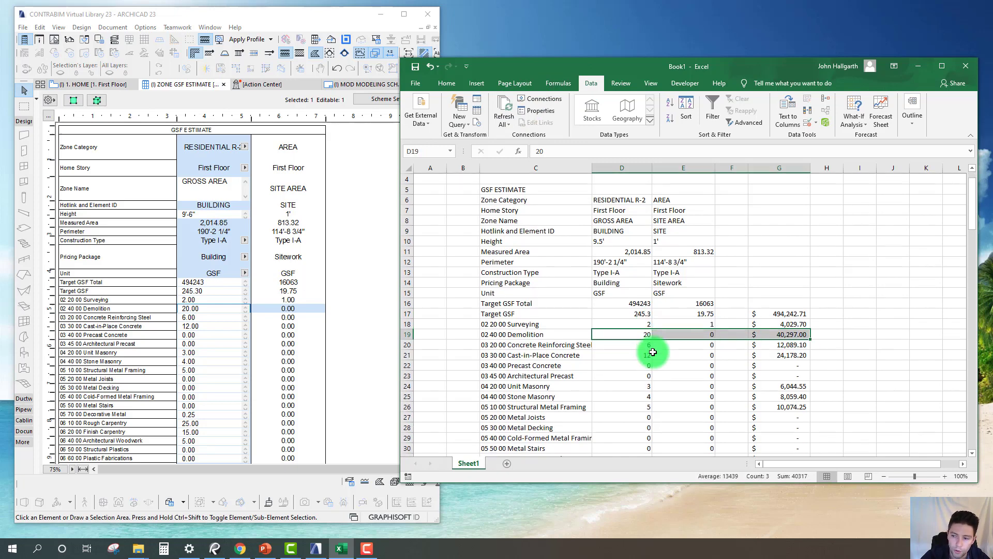
{"action": "left_click", "coordinate": [781, 334]}
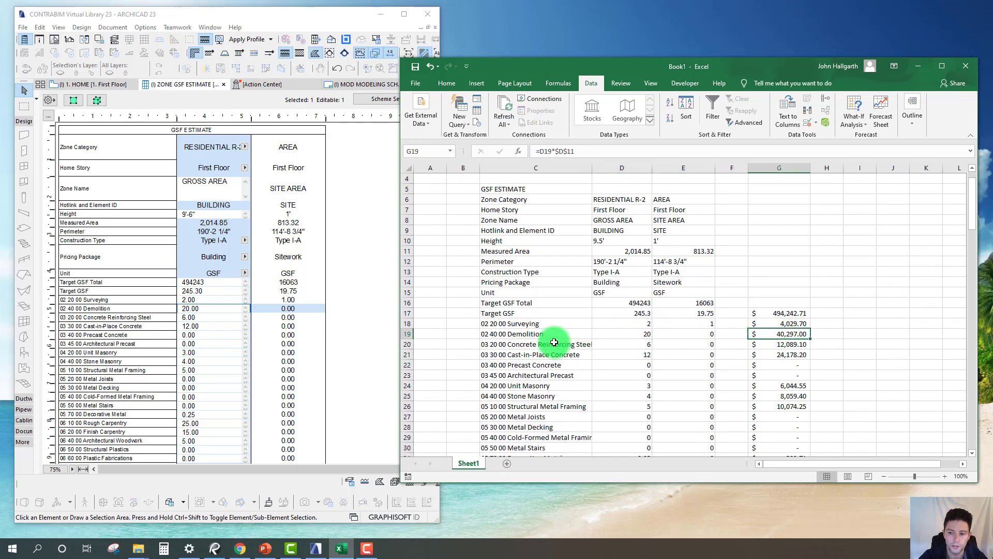
{"action": "left_click", "coordinate": [539, 334]}
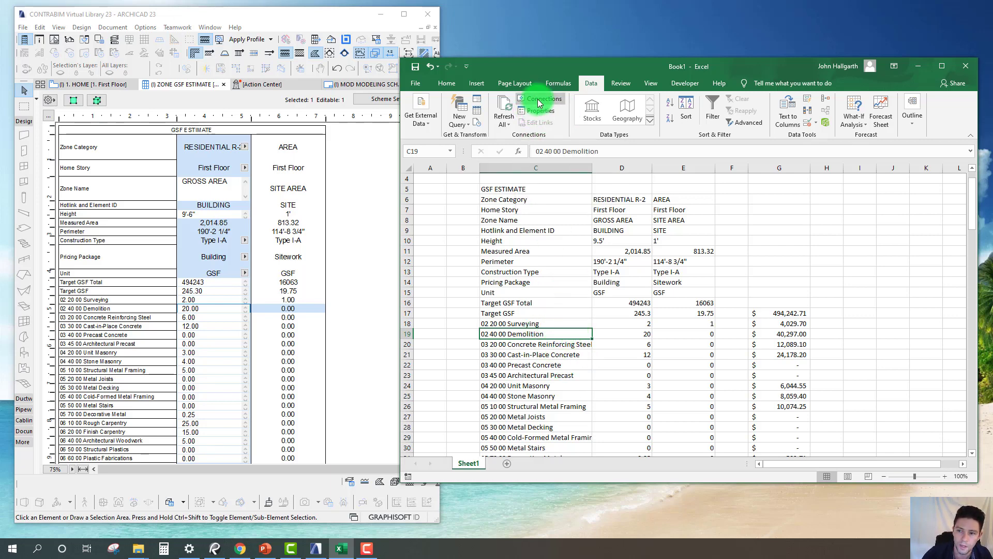
{"action": "left_click", "coordinate": [482, 228]}
{"action": "left_click", "coordinate": [434, 229]}
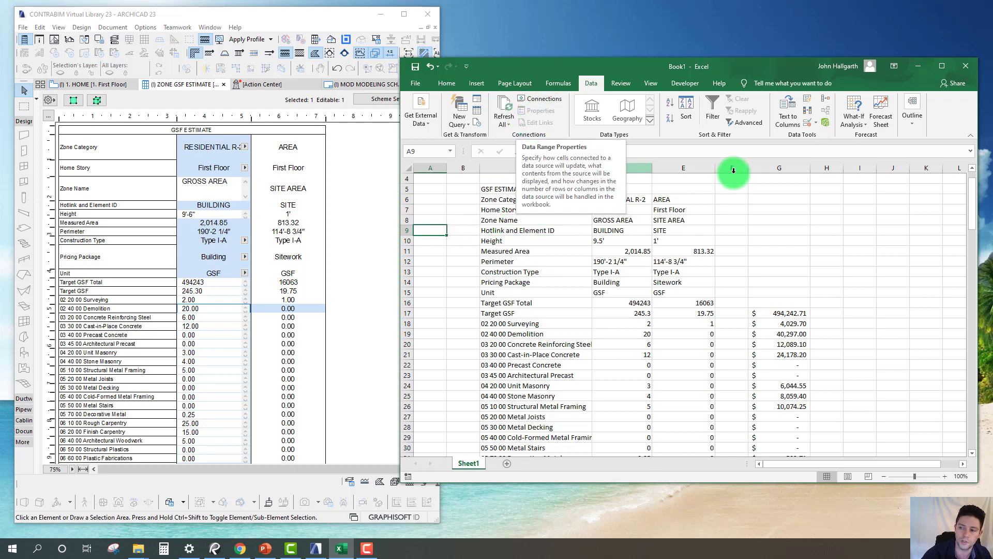
{"action": "left_click", "coordinate": [543, 262]}
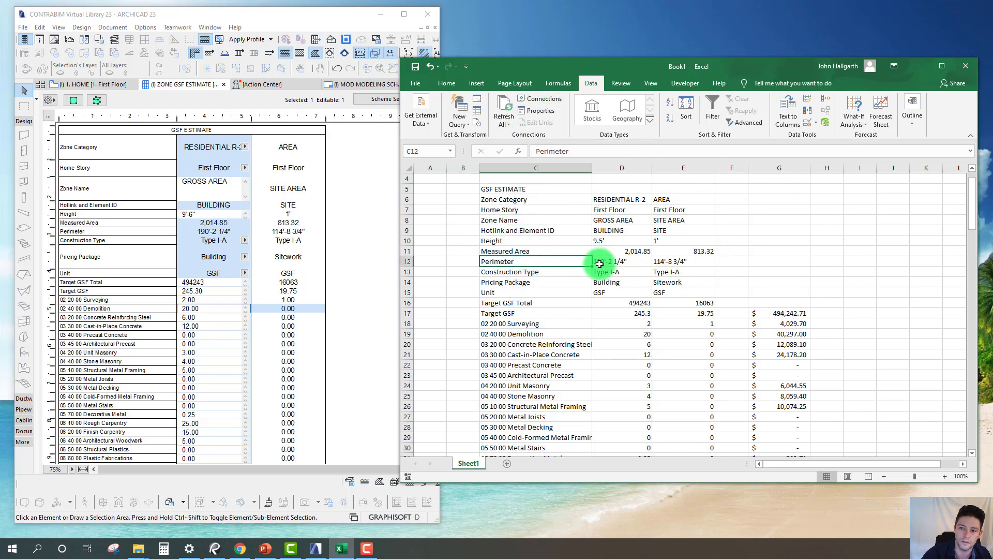
{"action": "left_click", "coordinate": [427, 260]}
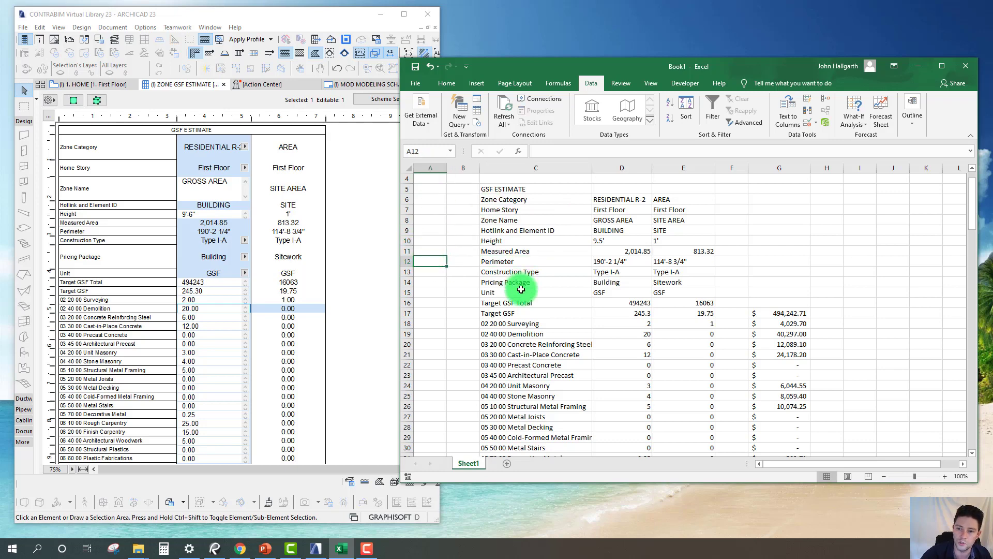
{"action": "left_click", "coordinate": [516, 261]}
{"action": "left_click", "coordinate": [536, 114]}
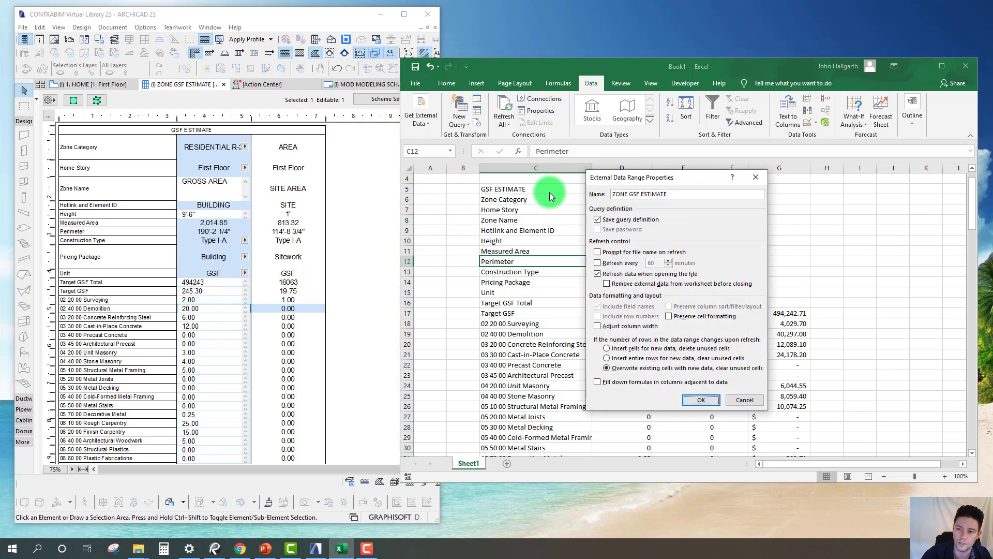
{"action": "left_click_drag", "start_coordinate": [650, 174], "coordinate": [534, 174]}
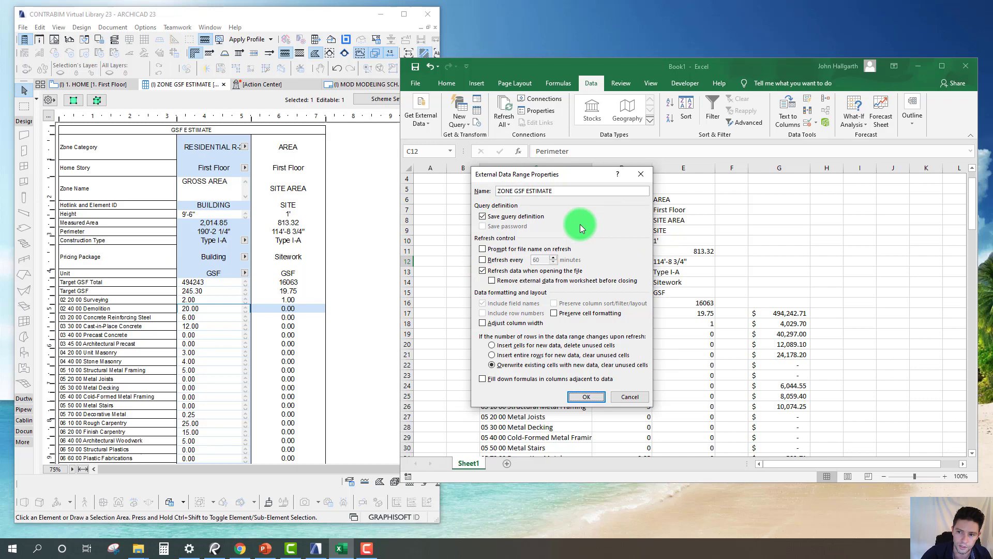
{"action": "left_click", "coordinate": [640, 176]}
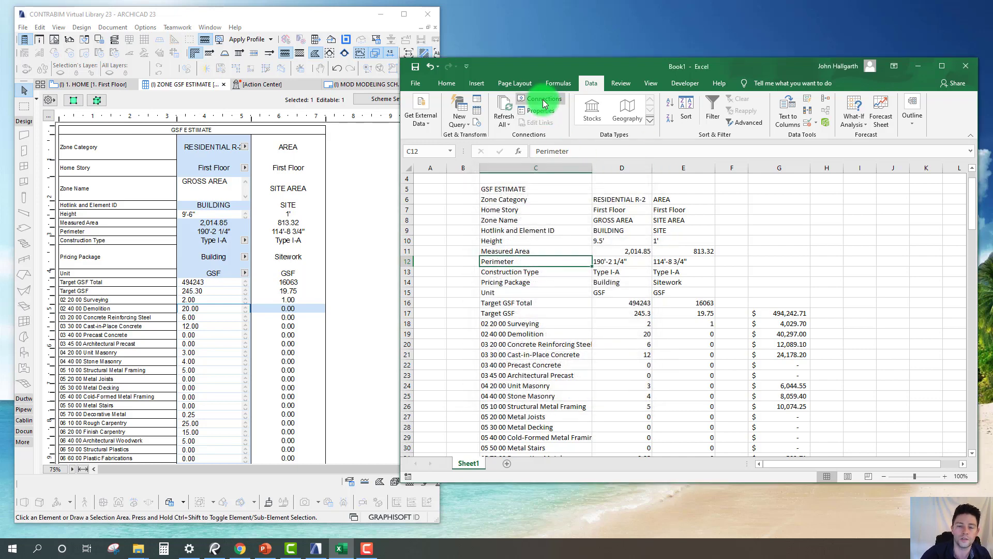
{"action": "left_click", "coordinate": [543, 101]}
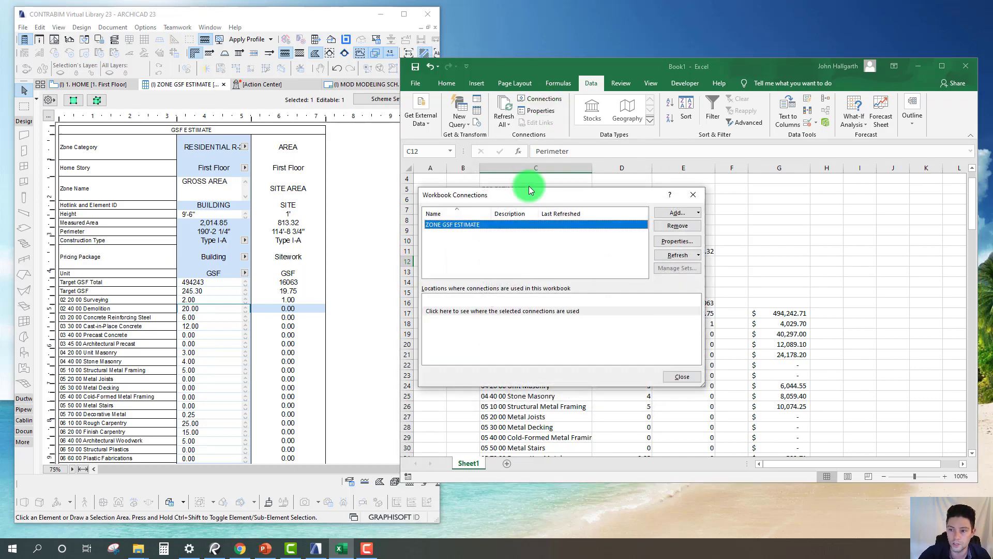
{"action": "left_click", "coordinate": [663, 243]}
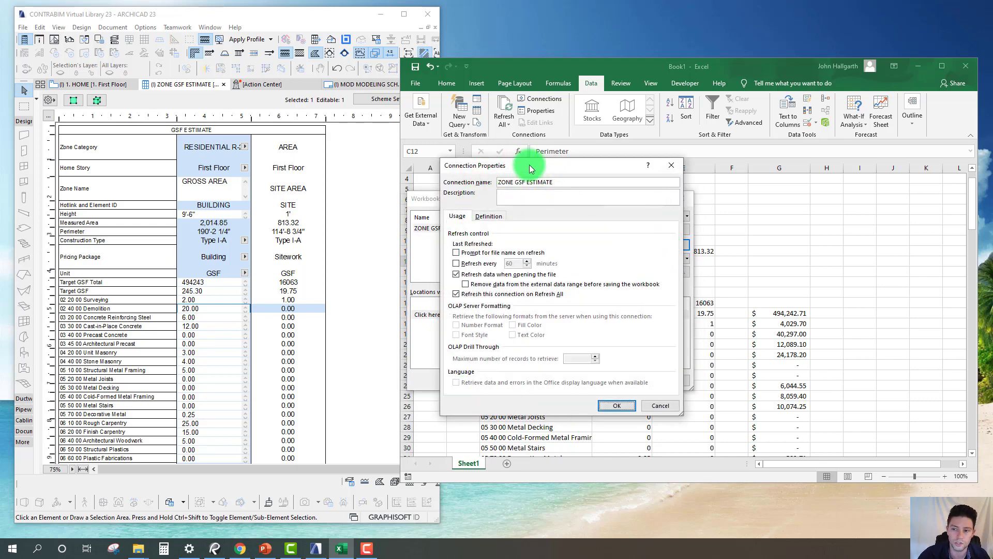
{"action": "left_click_drag", "start_coordinate": [529, 165], "coordinate": [534, 177]}
{"action": "left_click", "coordinate": [493, 228]}
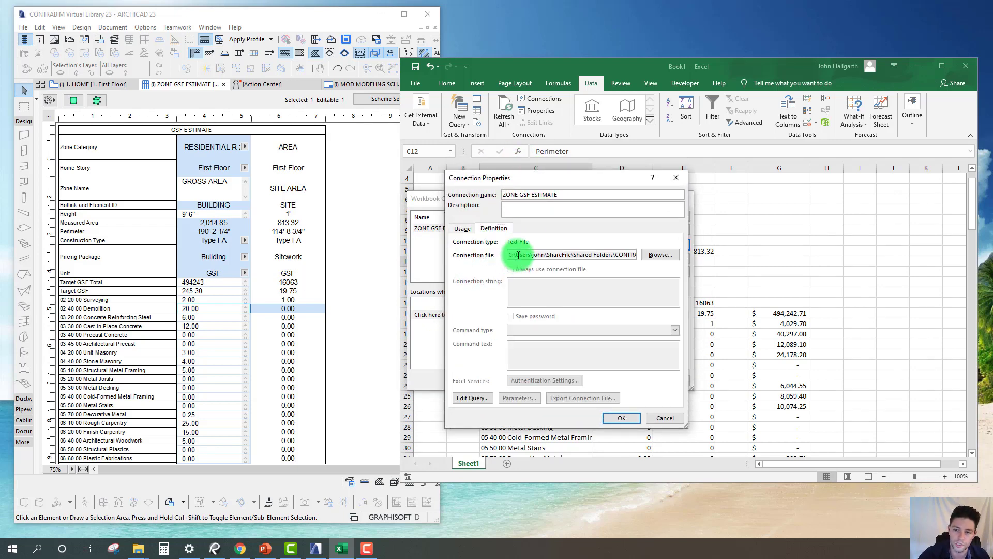
{"action": "left_click_drag", "start_coordinate": [518, 254], "coordinate": [656, 256]}
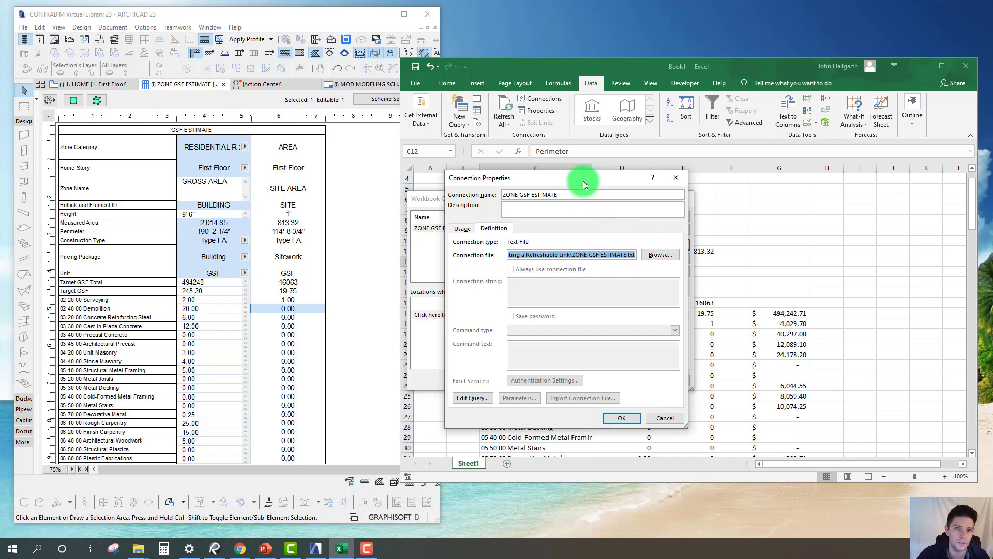
{"action": "left_click", "coordinate": [676, 178]}
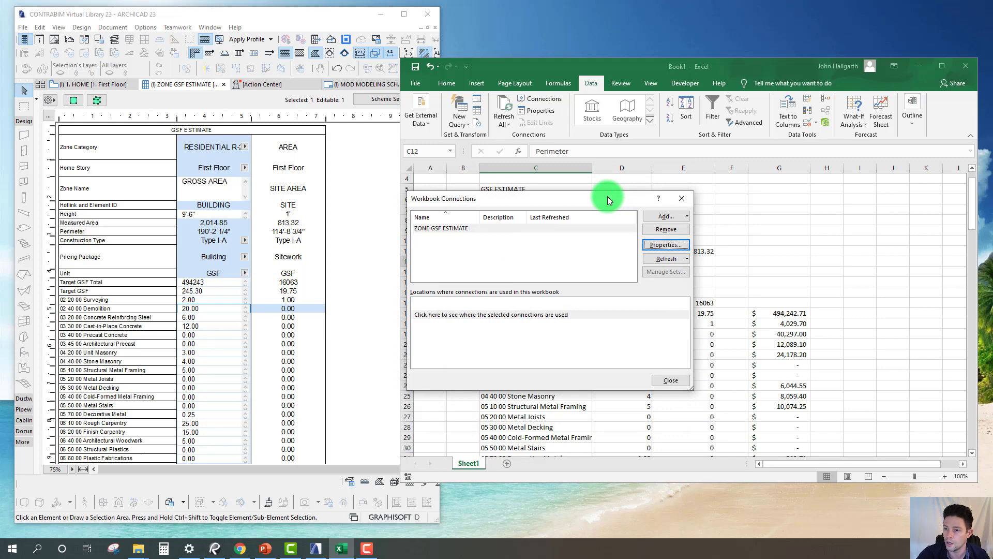
{"action": "left_click", "coordinate": [684, 199]}
{"action": "left_click", "coordinate": [741, 228]}
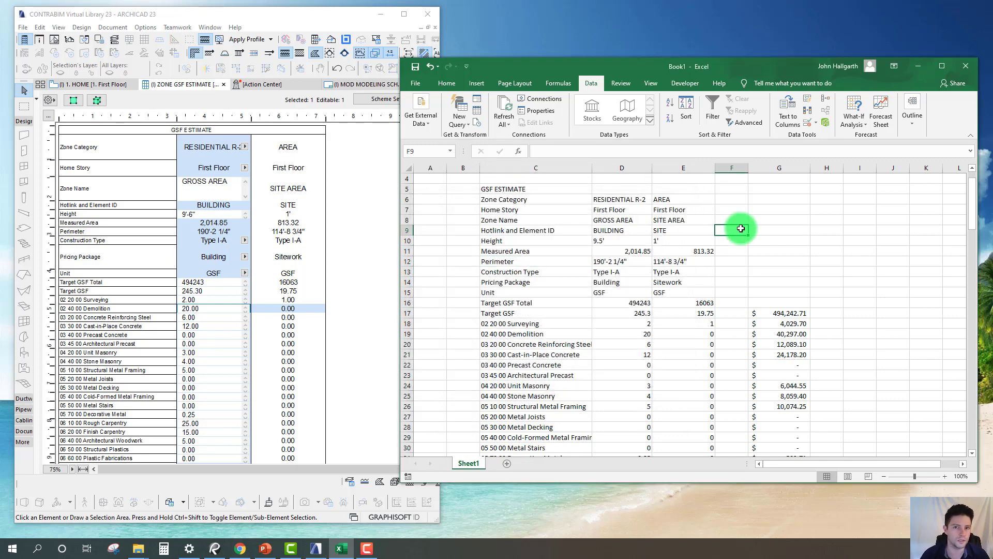